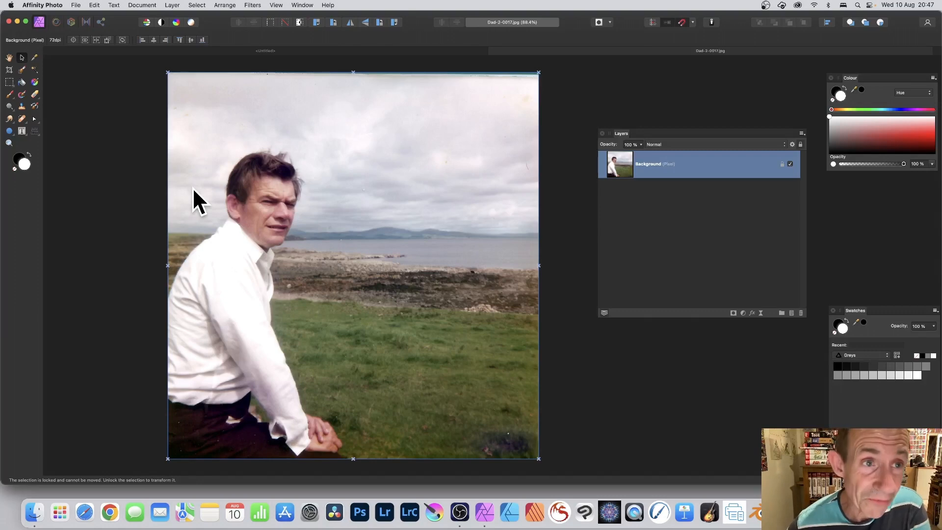
Open the Apply Image filter and use the current layer as the source
left_click(252, 5)
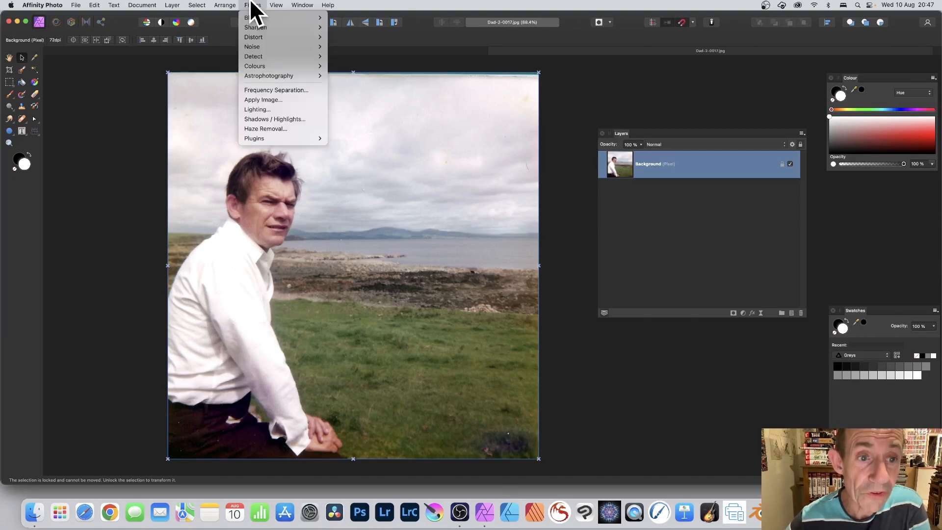
left_click(267, 99)
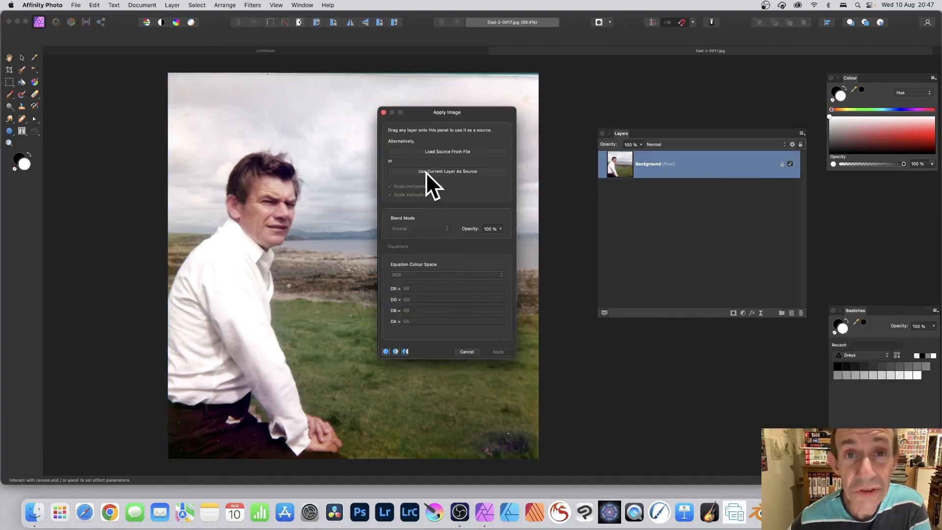
left_click(429, 172)
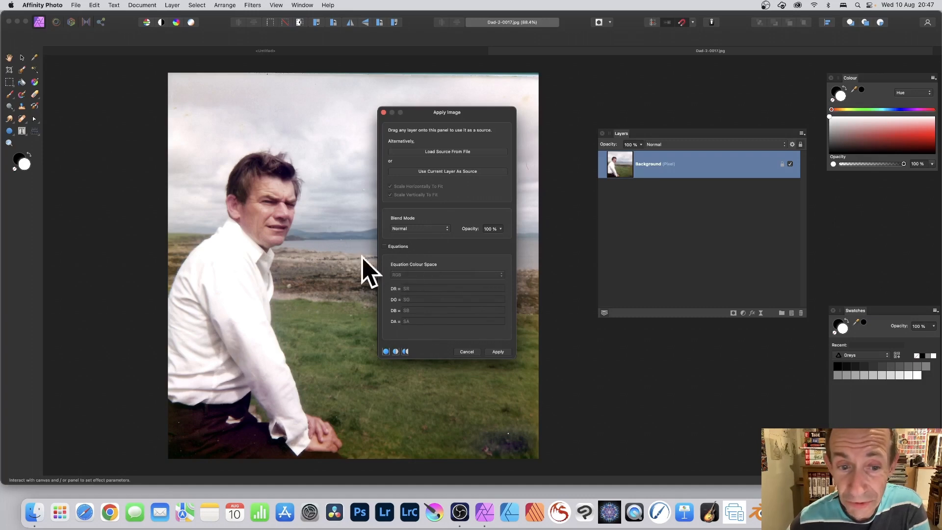
Enable equations and paste SR*oscsin(SR*40) as the DR equation
left_click(384, 246)
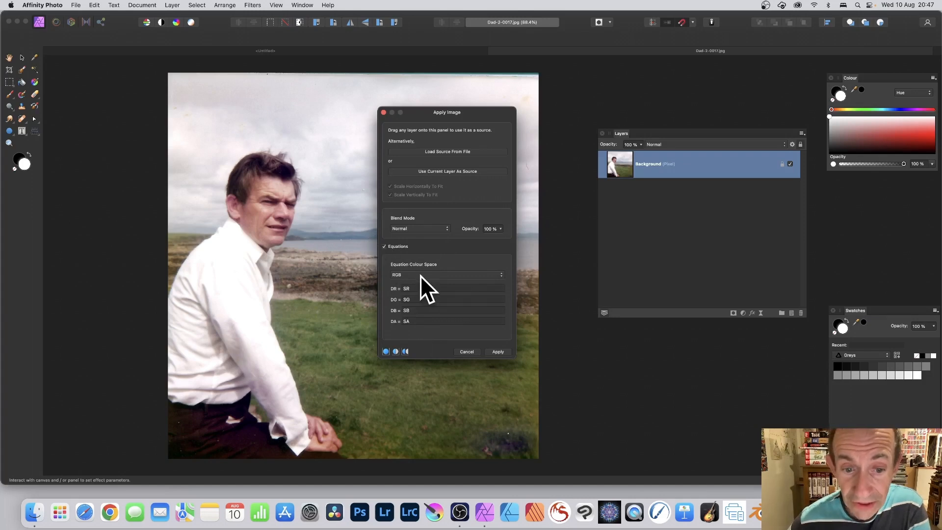
left_click_drag(418, 290, 396, 291)
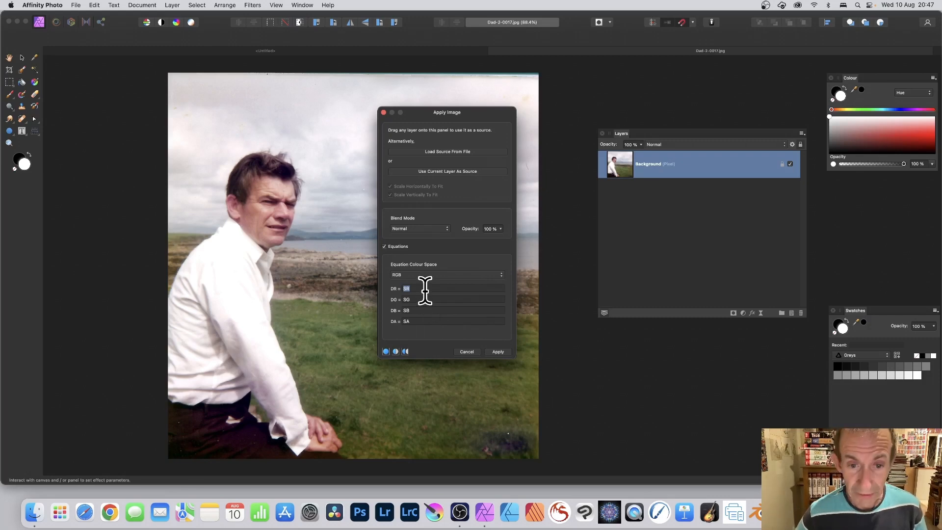
type("SR*oscsin(SR*40)")
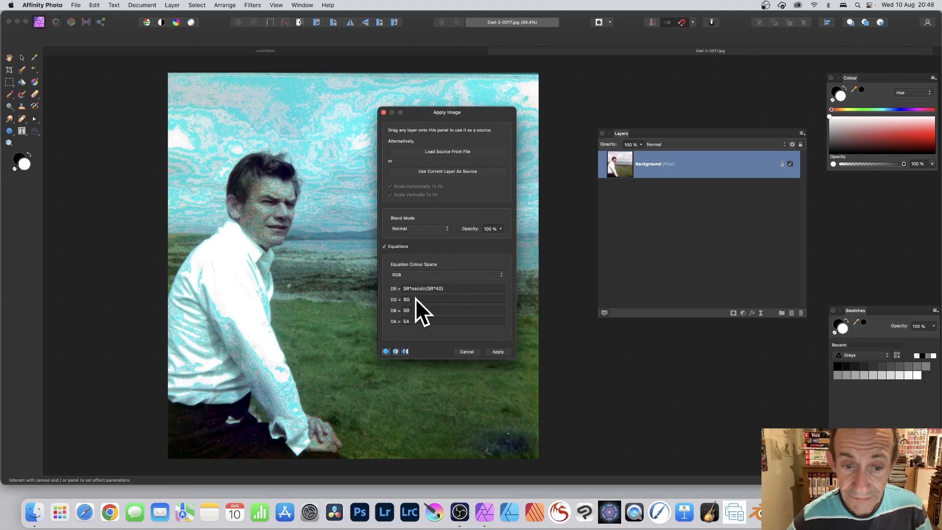
Set the DG equation to SG*oscsin(SG*40) by pasting the formula and replacing both R references with G
left_click_drag(415, 299, 393, 300)
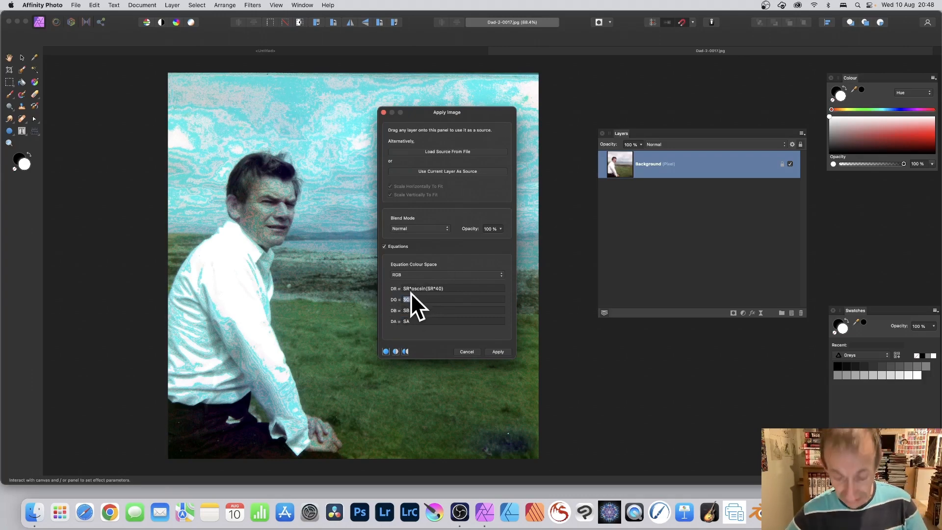
type("SR*oscsin(SR*40)")
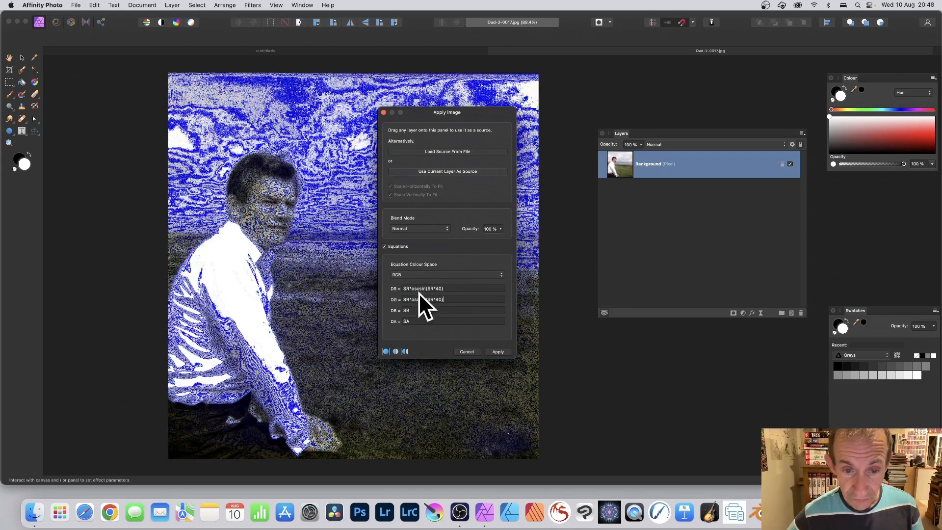
left_click(409, 299)
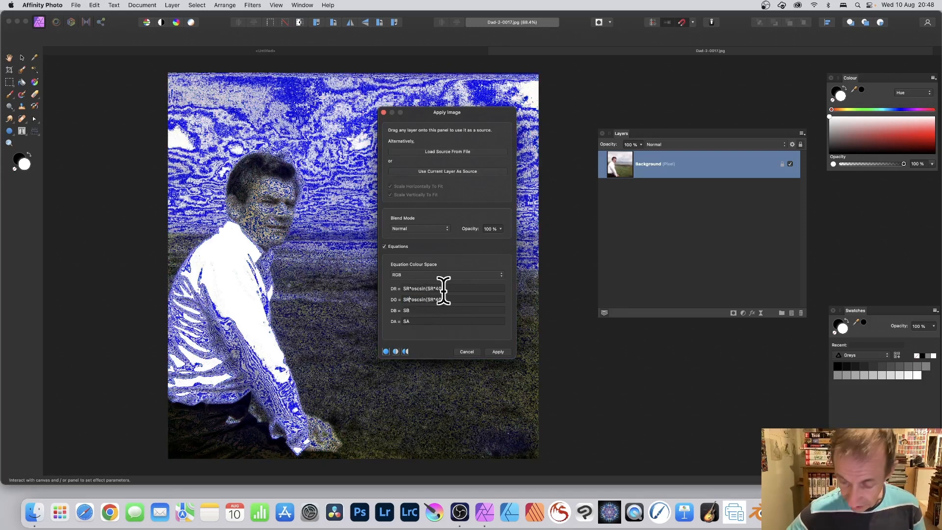
key("BackSpace")
type("G")
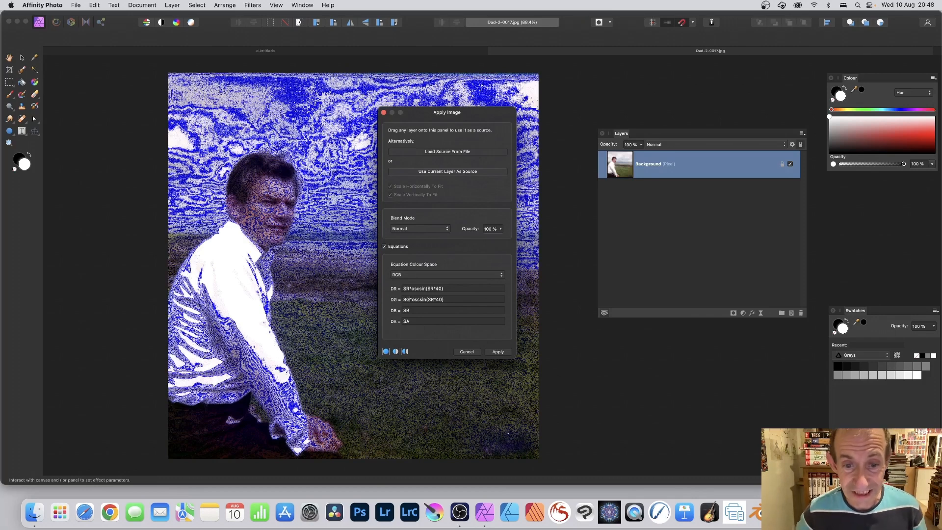
left_click(433, 299)
key("BackSpace")
type("G")
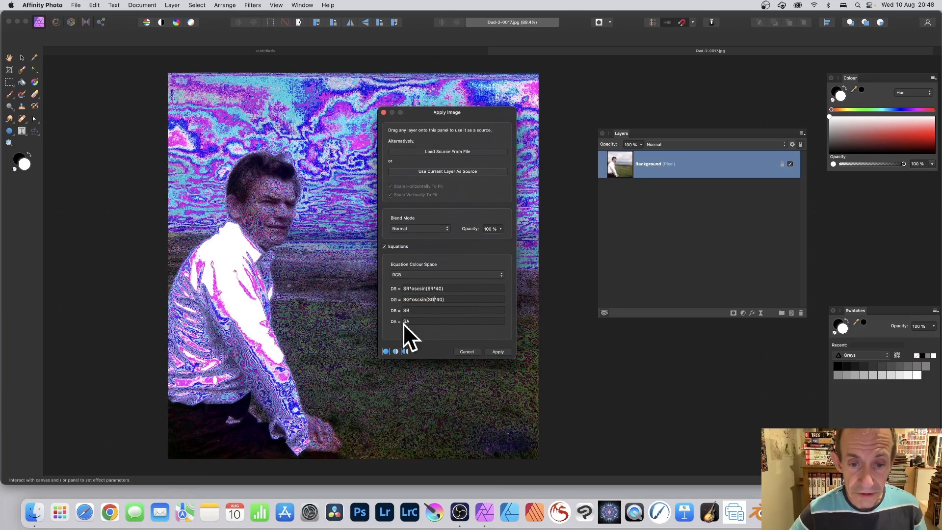
Set the DB equation to SB*oscsin(SB*40) by pasting the formula and replacing both R references with B
double_click(402, 310)
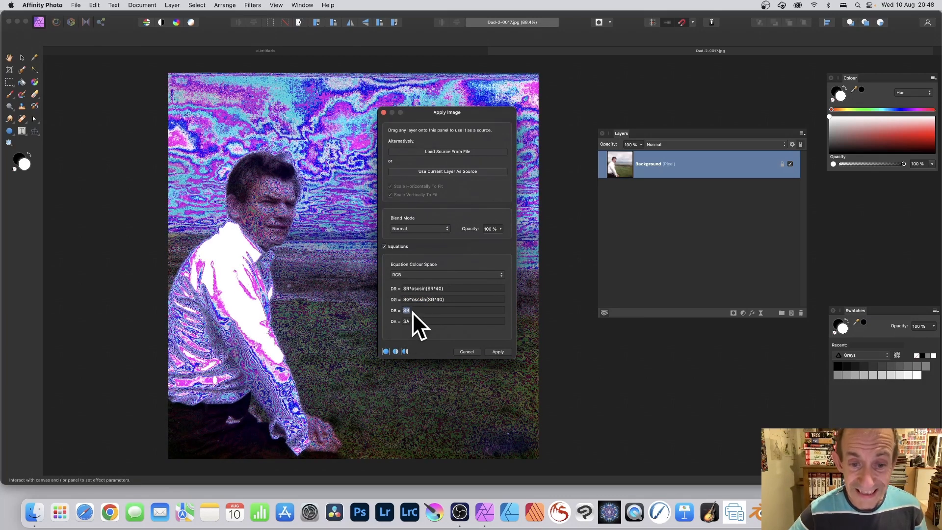
type("SR*oscsin(SR*40)")
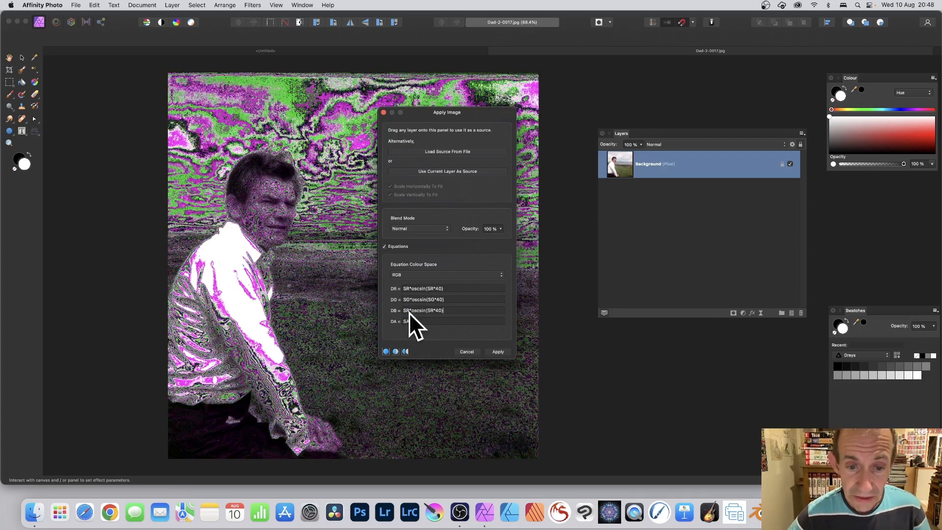
left_click(410, 311)
key("BackSpace")
type("B")
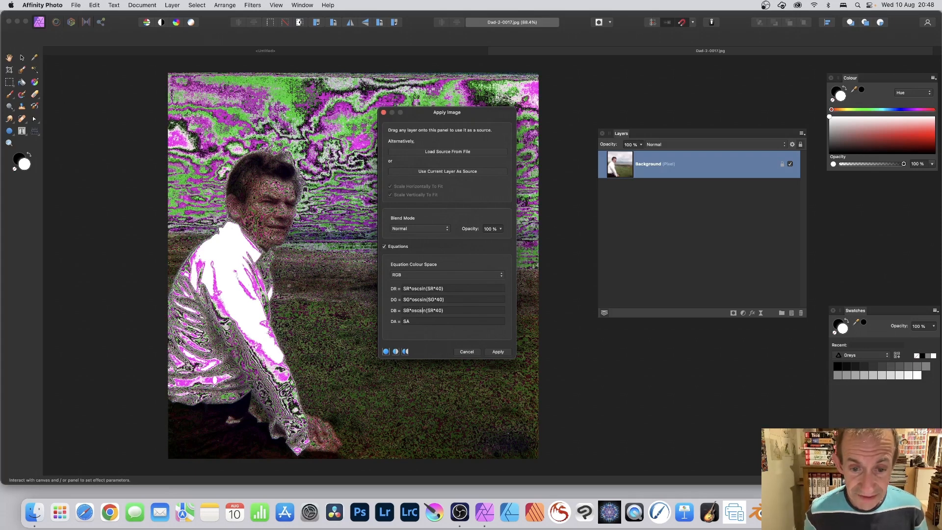
left_click(432, 310)
key("BackSpace")
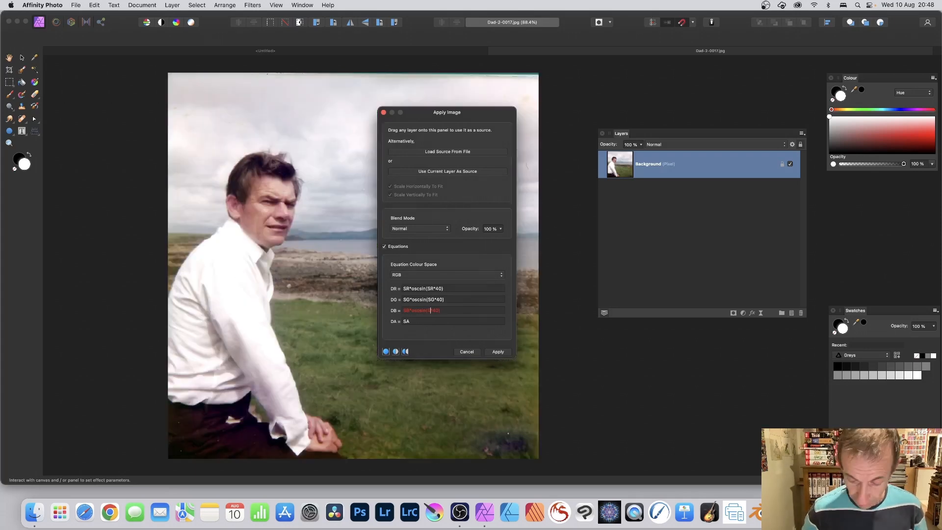
type("B")
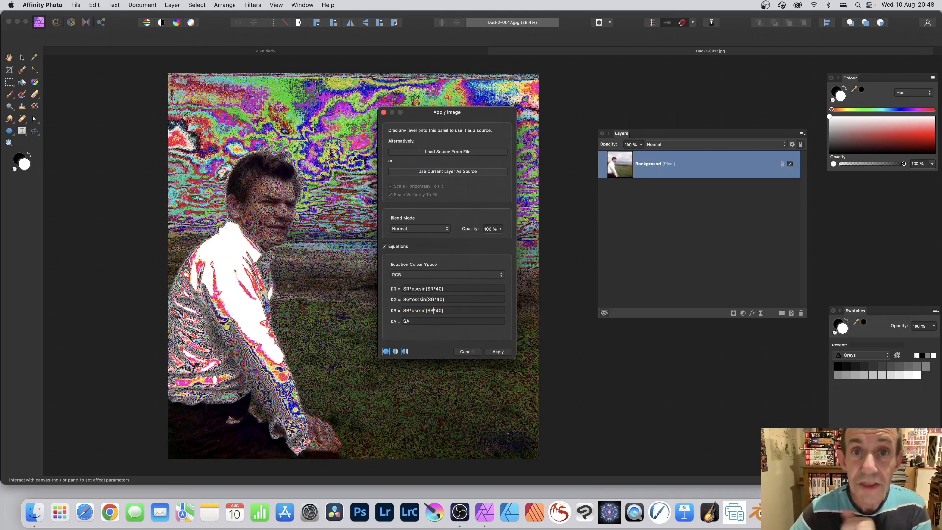
Change the multiplier in the DR equation to 20 and in the DG equation to 10
left_click_drag(417, 109, 529, 116)
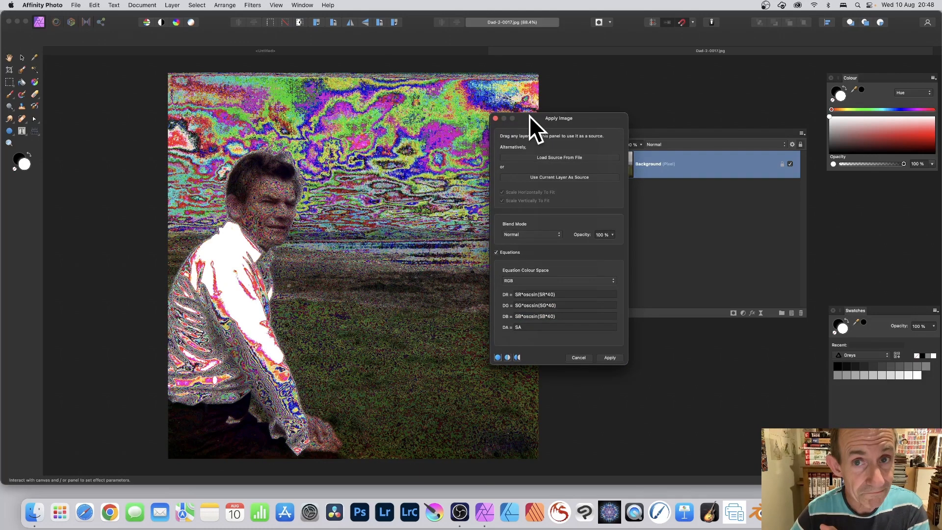
left_click(549, 295)
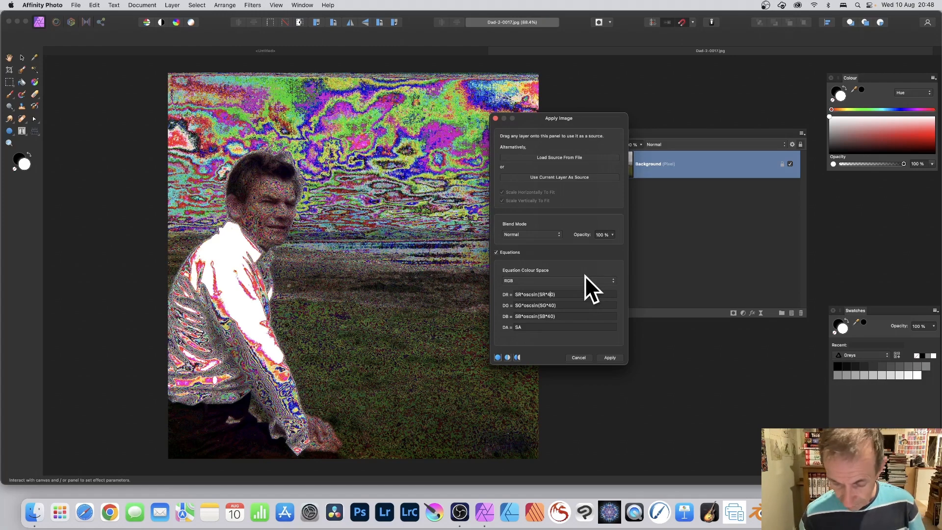
key("BackSpace")
type("2")
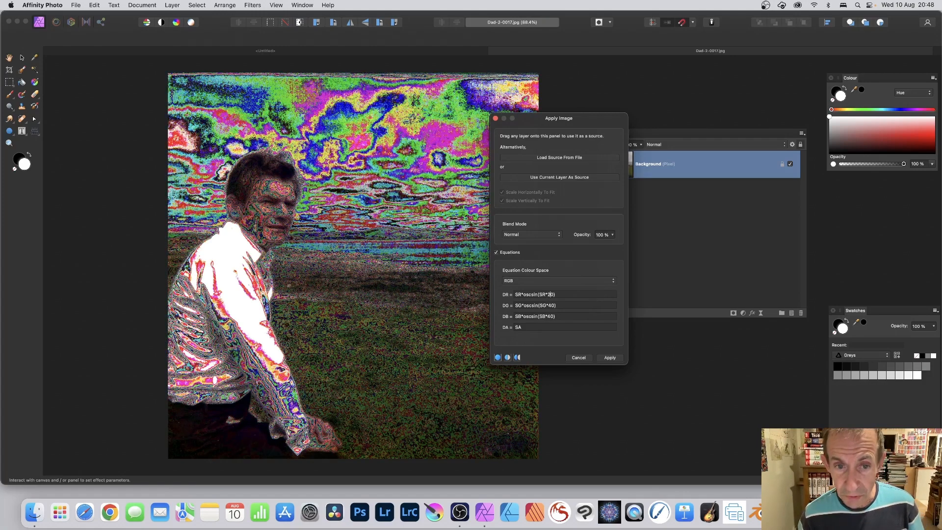
left_click(551, 305)
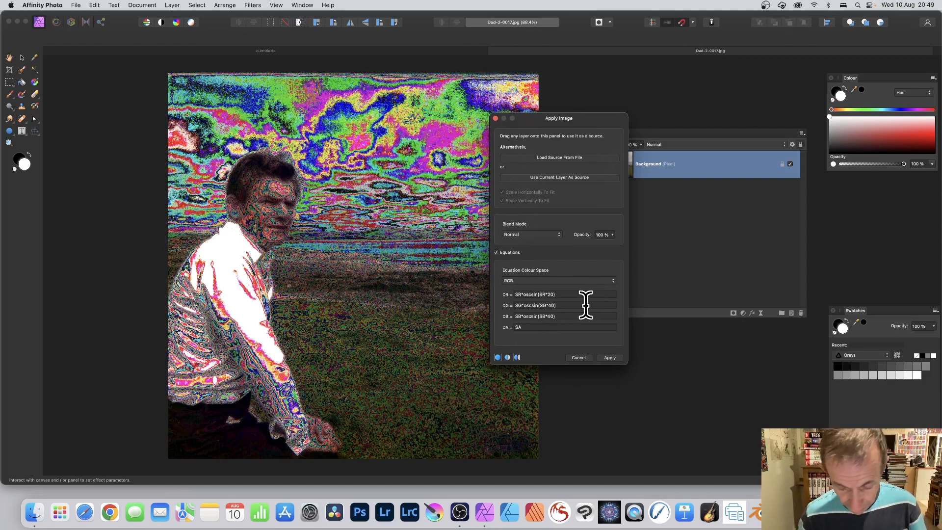
key("BackSpace")
type("1")
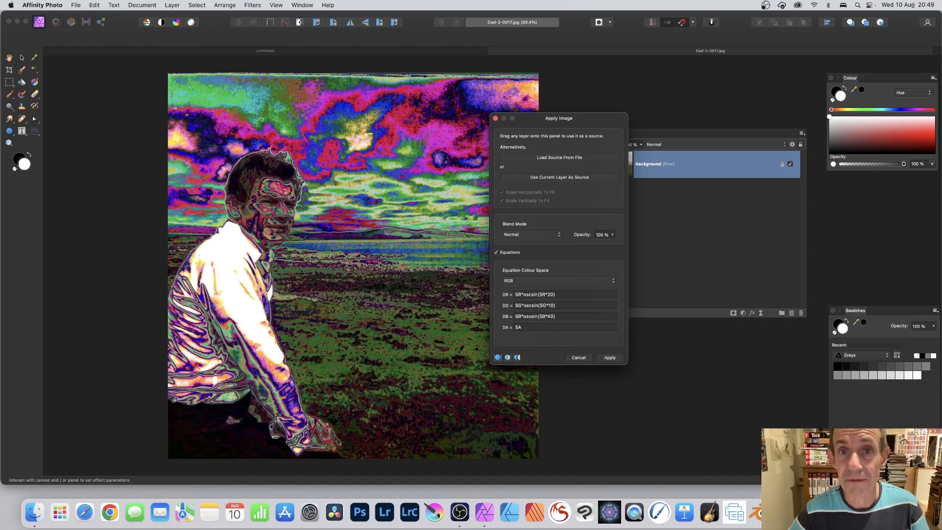
Change the multiplier in the DB equation to 50.5
left_click(549, 316)
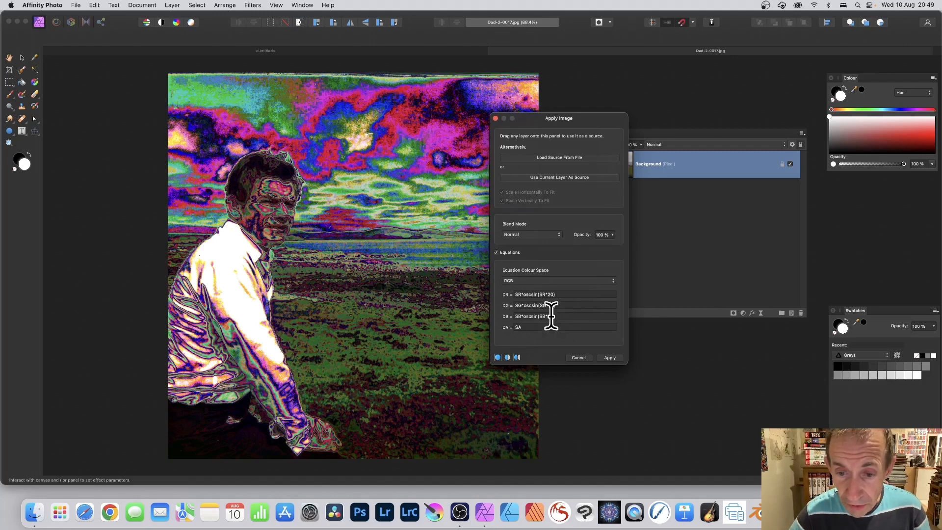
key("BackSpace")
type("50")
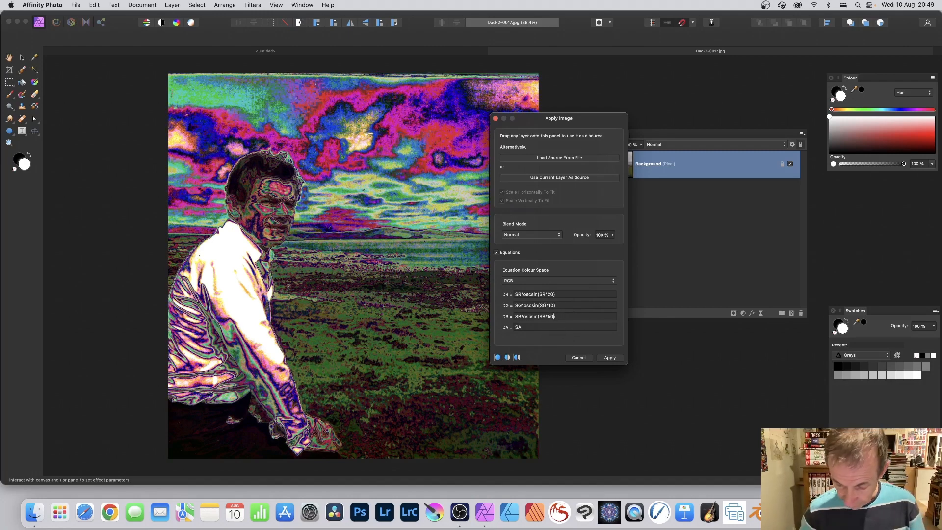
type(".5")
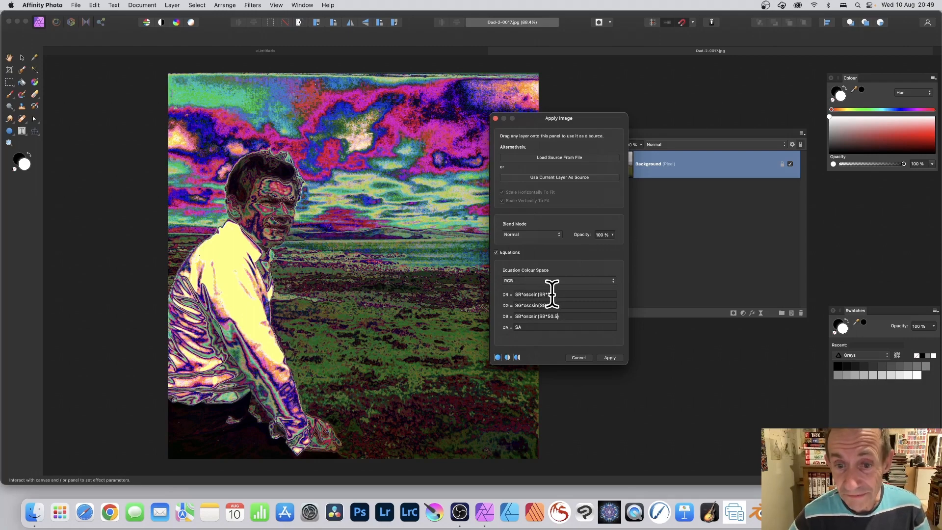
Switch the equation colour space to Greyscale and set the DI equation to SI*oscsin(SI*40)
left_click(540, 278)
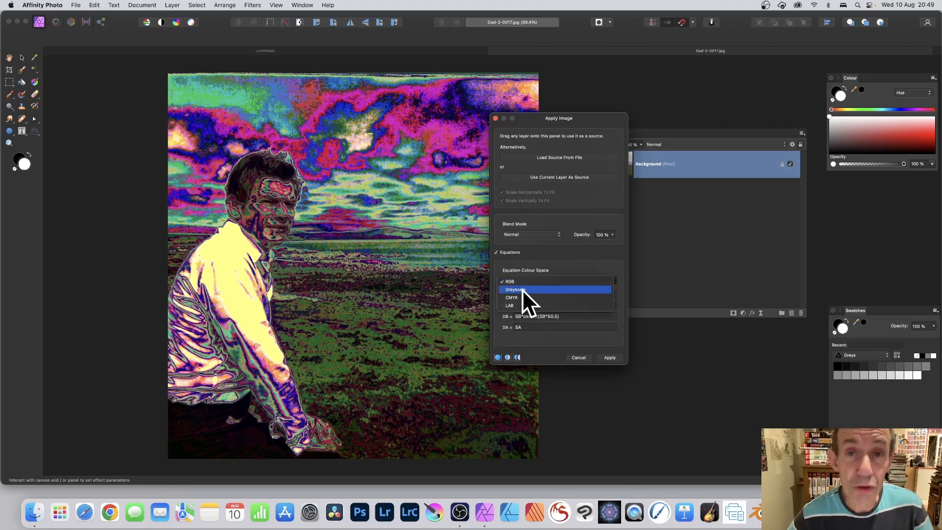
left_click(522, 290)
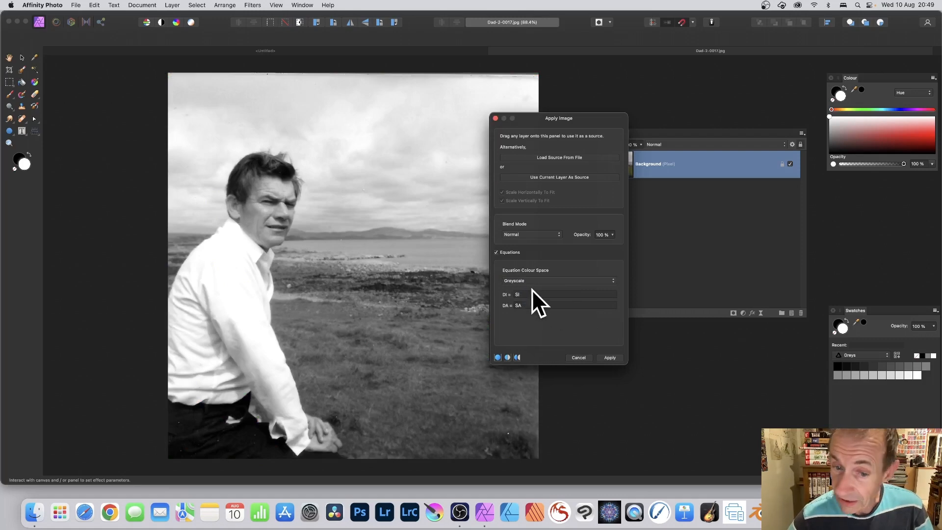
left_click_drag(526, 294, 505, 292)
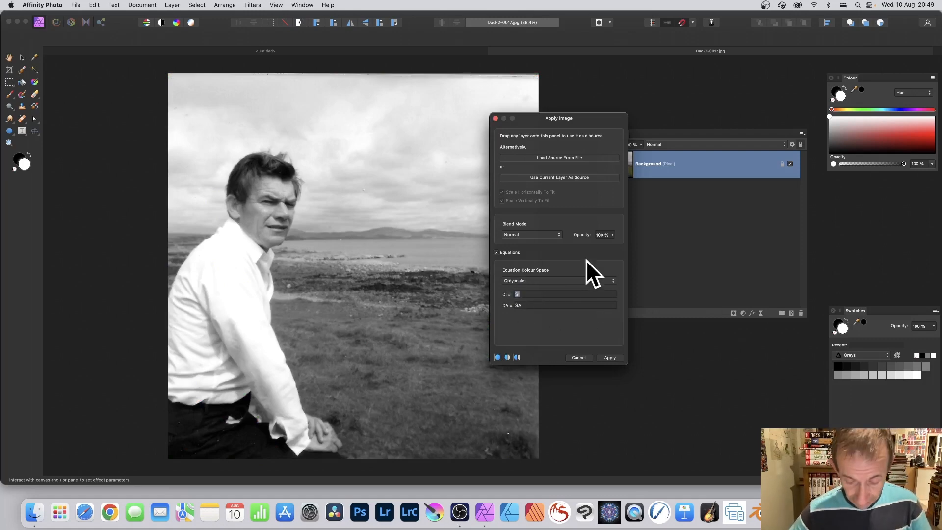
type("SR*oscsin(SR*40)")
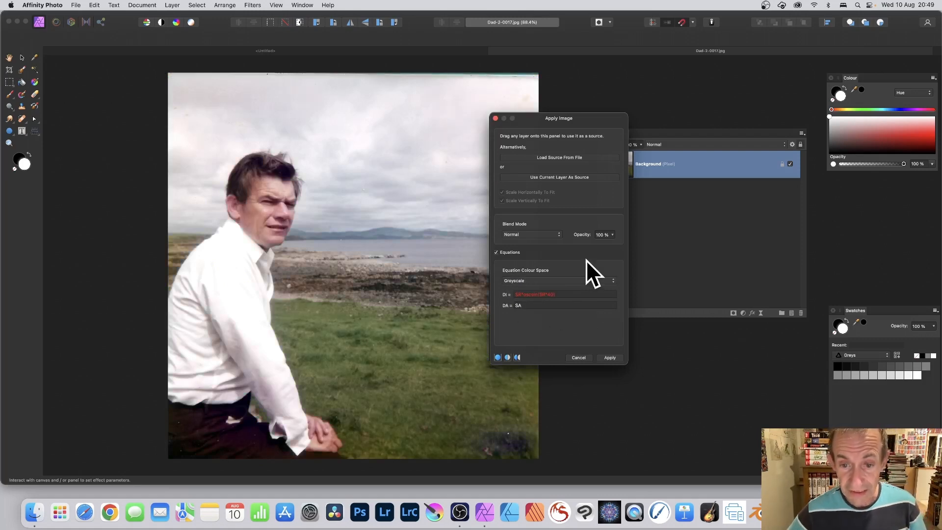
left_click(522, 295)
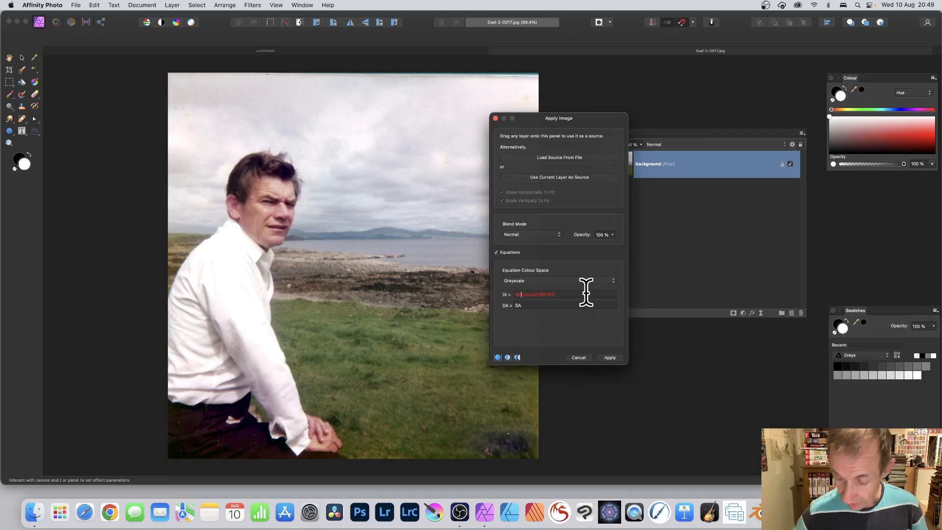
key("BackSpace")
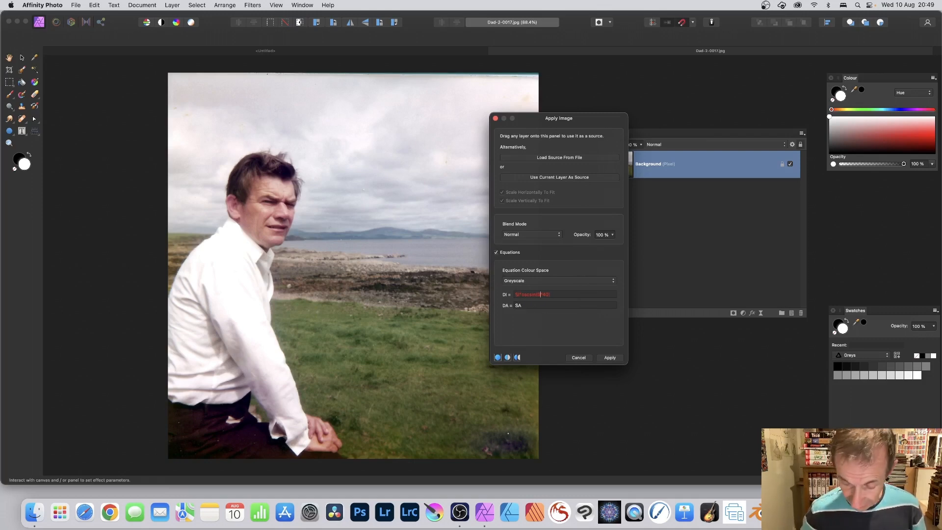
type("I")
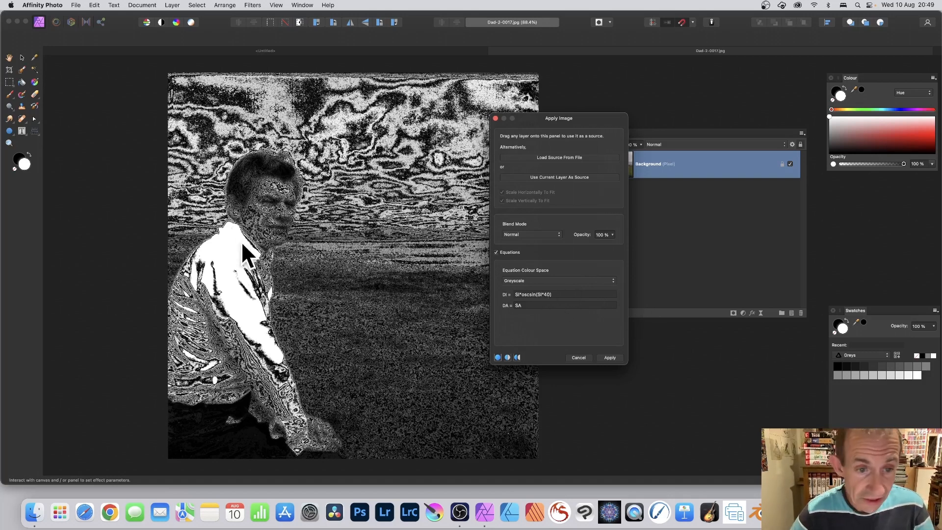
Change the multiplier in the DI equation to 10
left_click(546, 294)
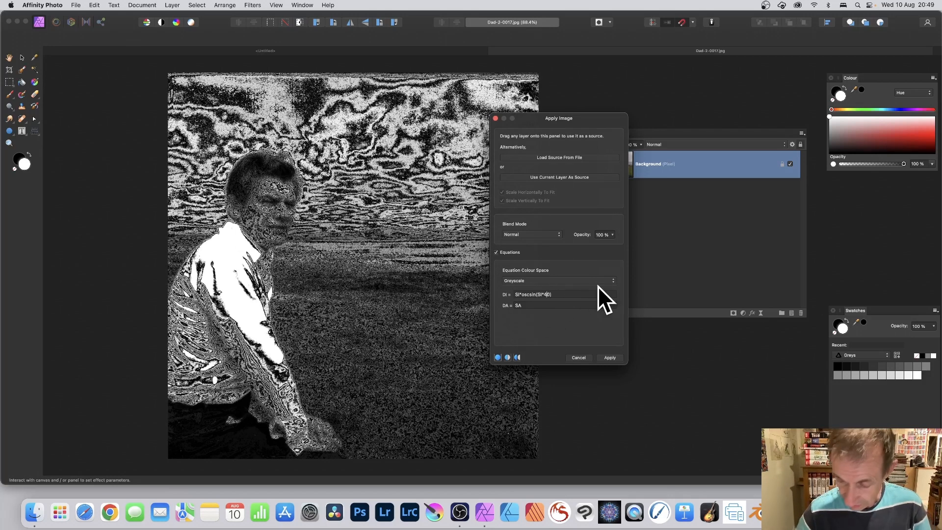
key("BackSpace")
type("2")
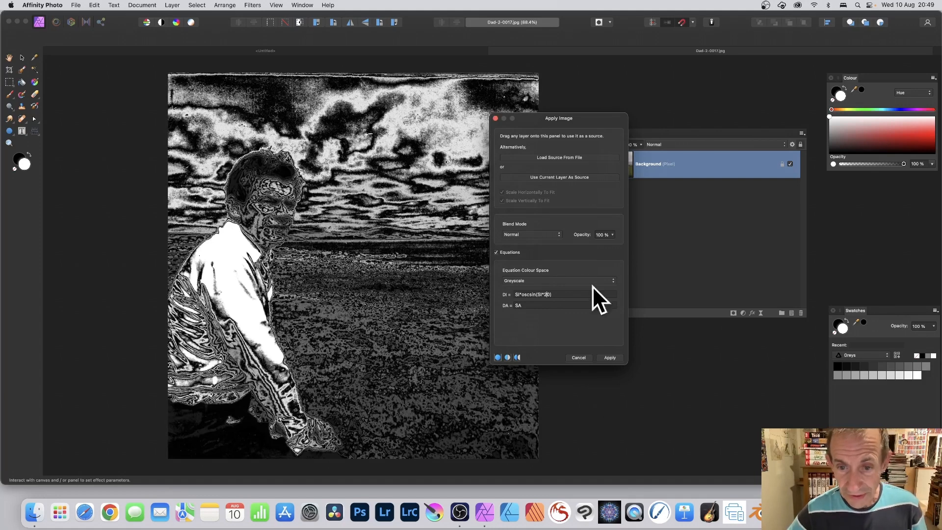
left_click_drag(543, 295, 547, 295)
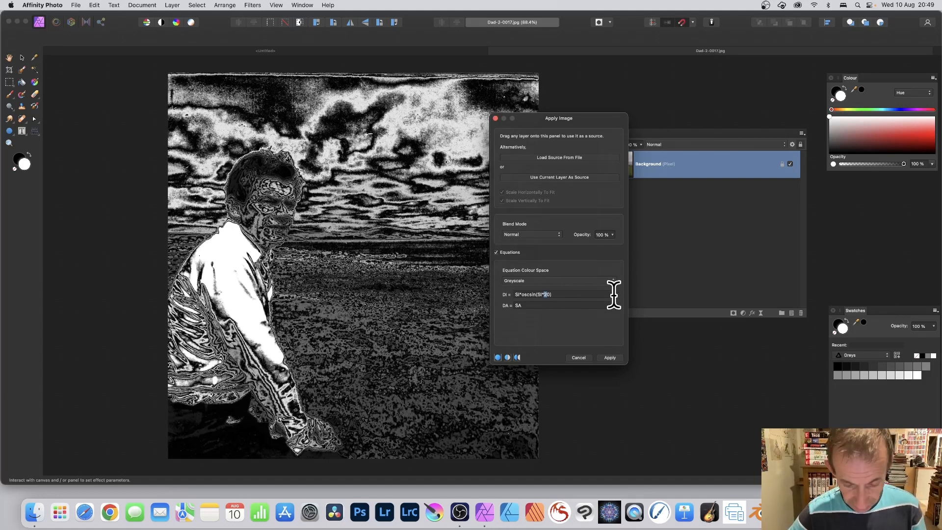
type("1")
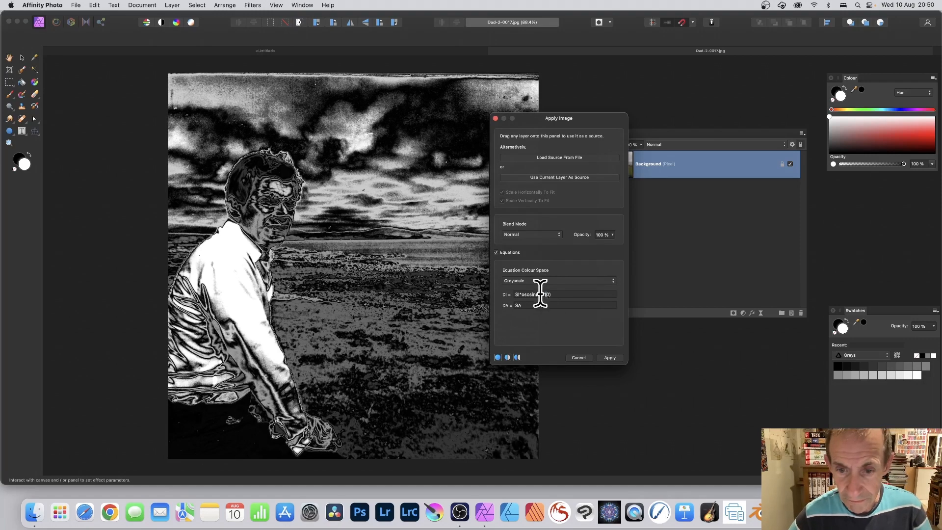
type("0")
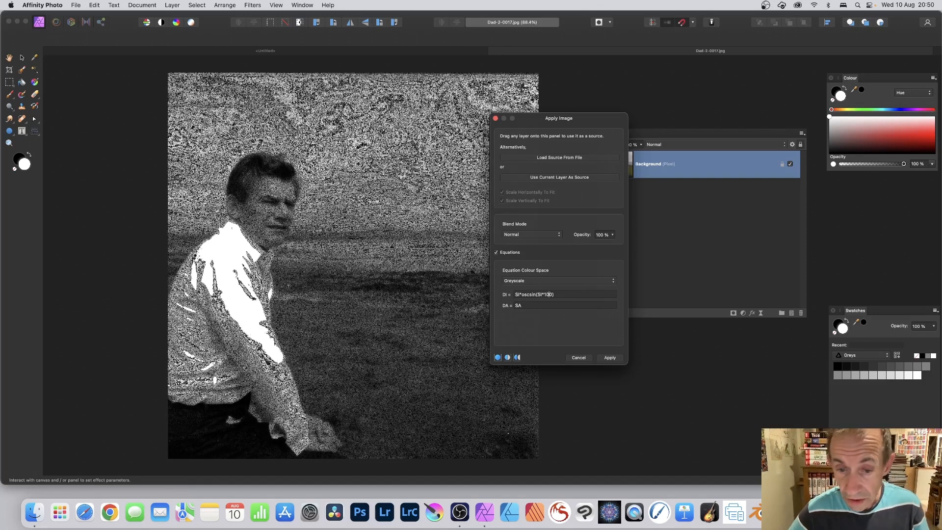
Change the multiplier in the DI equation to 100
key("Tab")
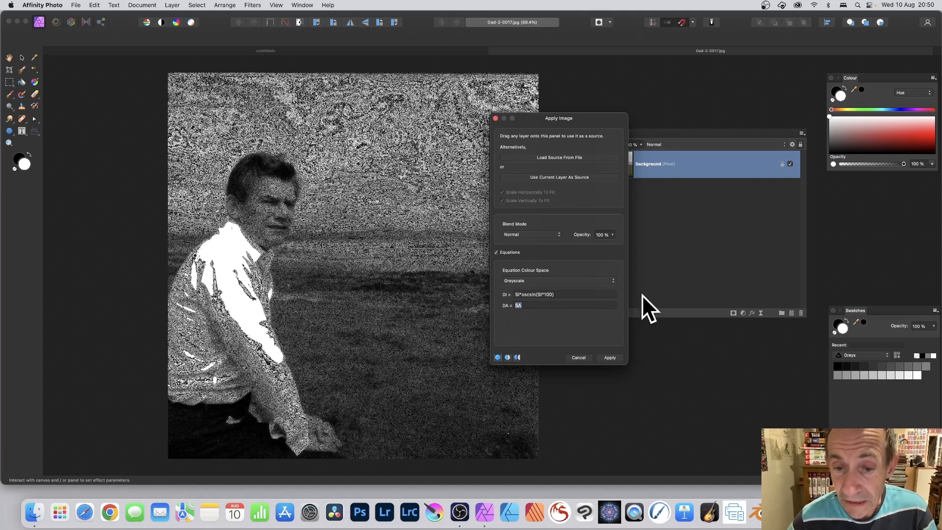
Switch the equation colour space to CMYK and set the DC equation to SC*oscsin(SC*40)
left_click(537, 280)
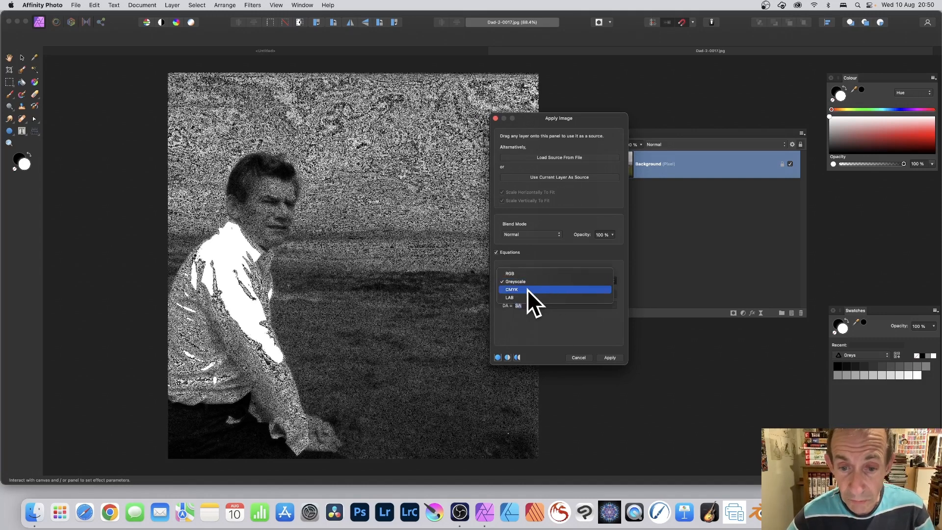
left_click(527, 290)
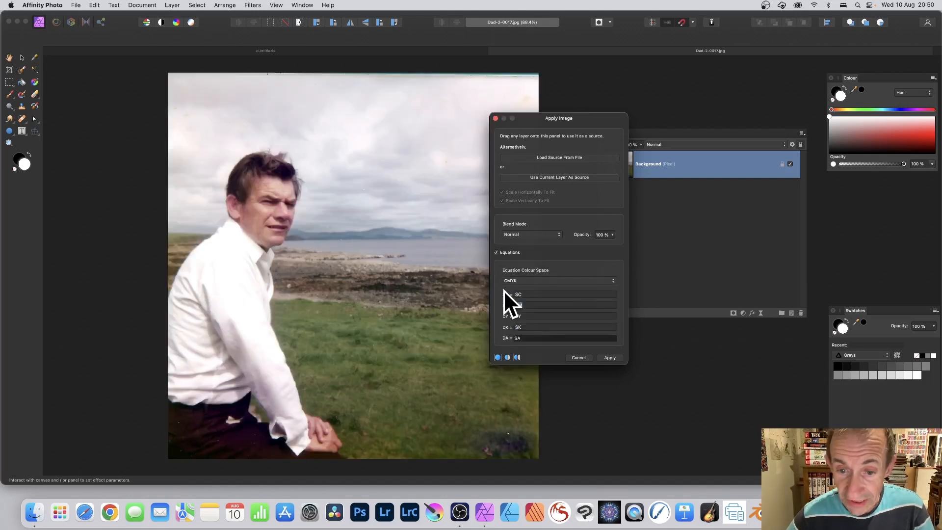
double_click(510, 293)
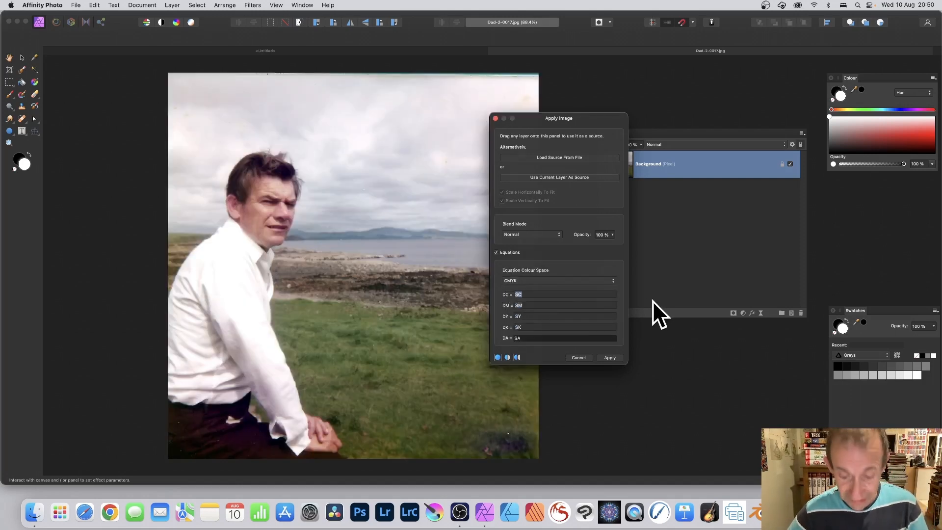
type("SR*oscsin(SR*40)")
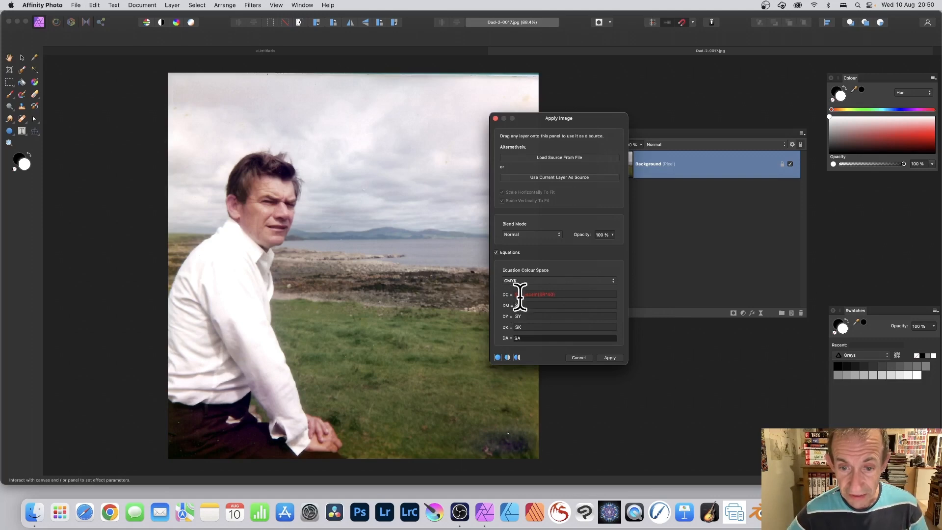
key("Left")
key("Left")
key("Left")
key("Left")
key("Left")
key("Left")
key("Left")
key("Left")
key("Left")
key("Left")
key("Left")
key("Left")
key("Left")
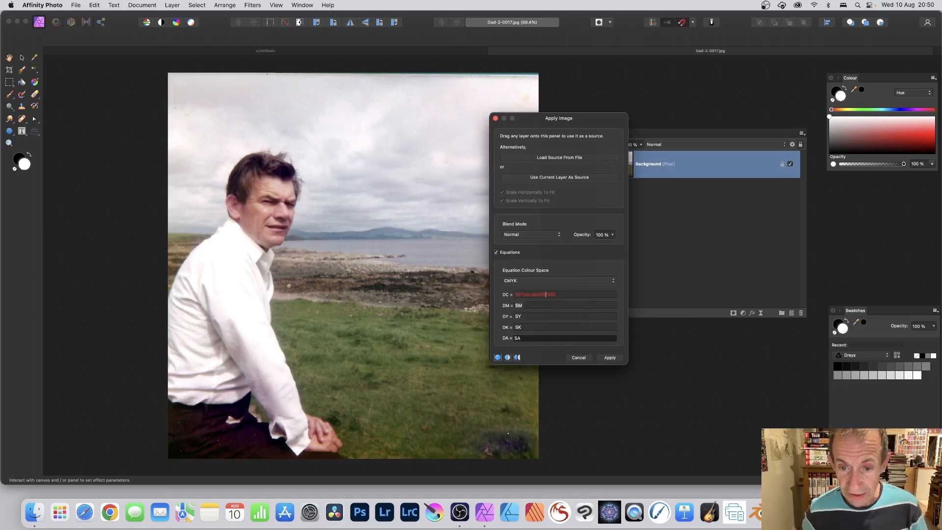
type("C*")
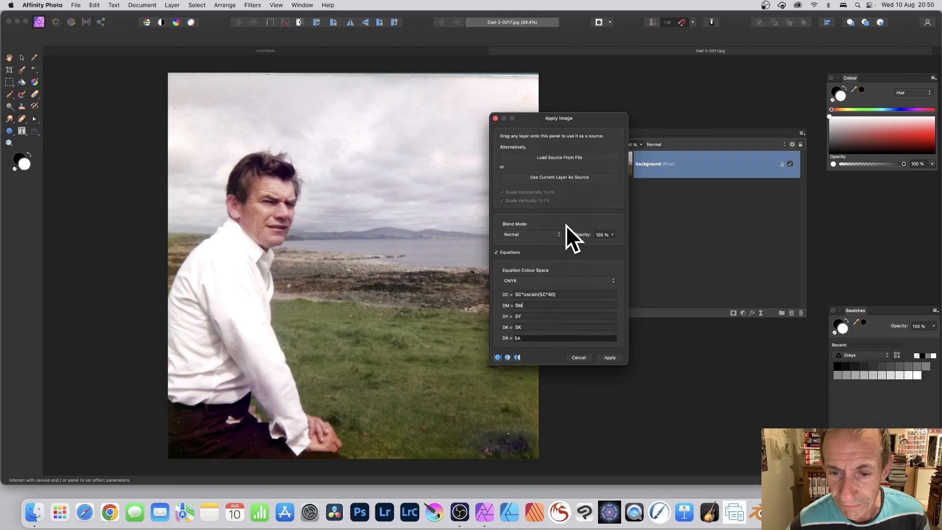
Switch the equation colour space to LAB and set the DL equation to SL*oscsin(SL*40)
left_click(526, 278)
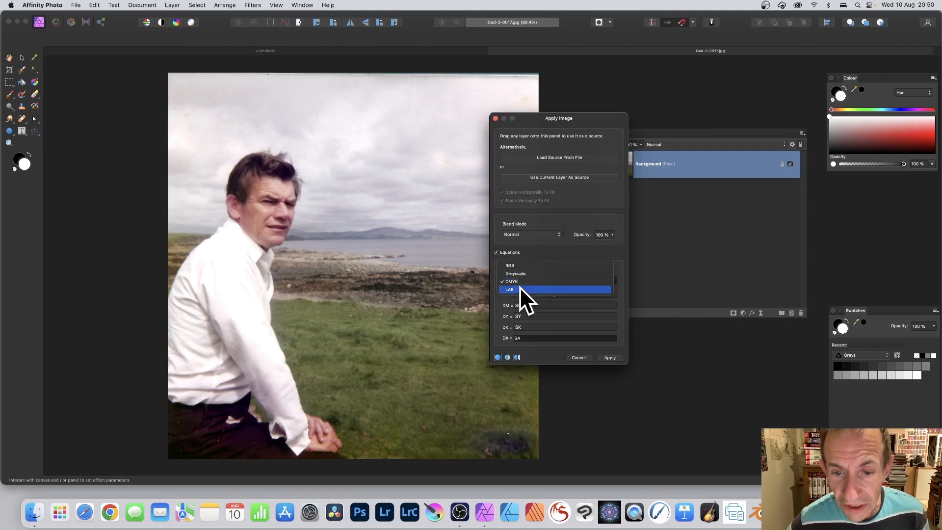
left_click(519, 289)
left_click_drag(528, 294, 507, 288)
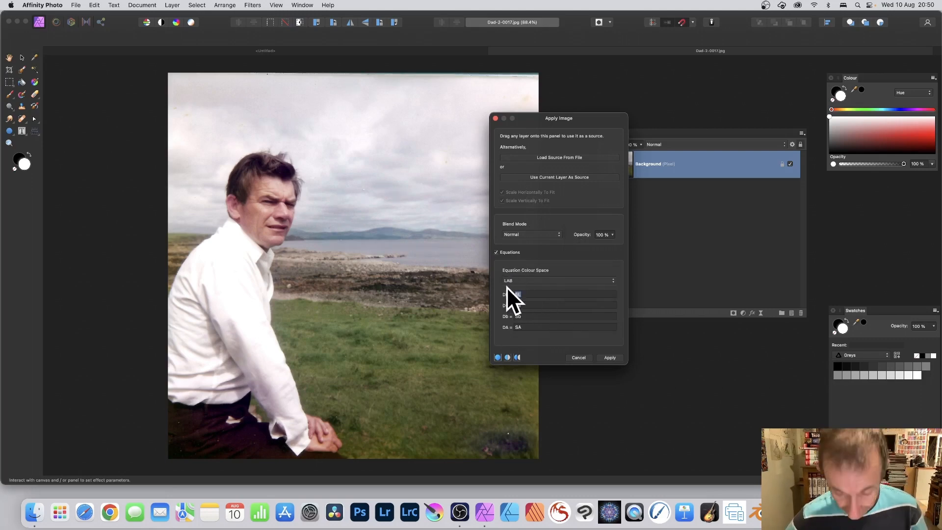
type("SL*cosin(SR*40)")
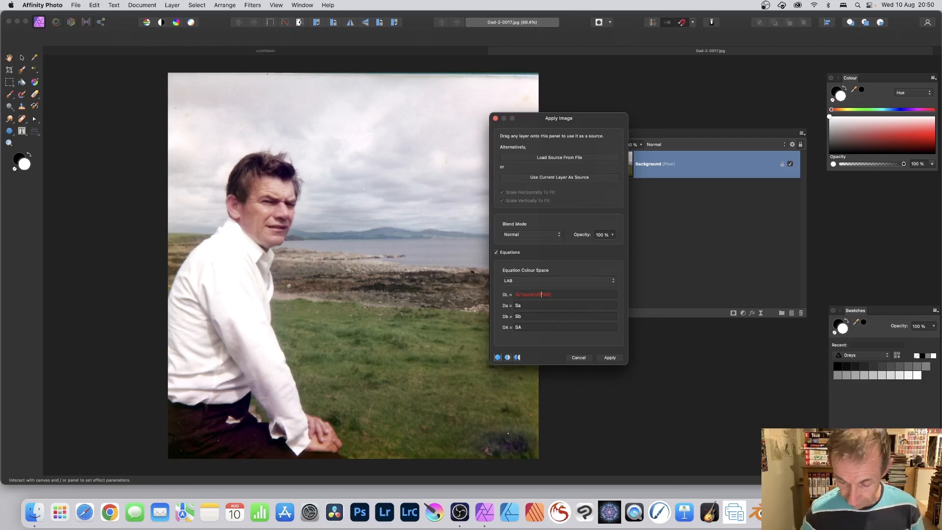
key("Tab")
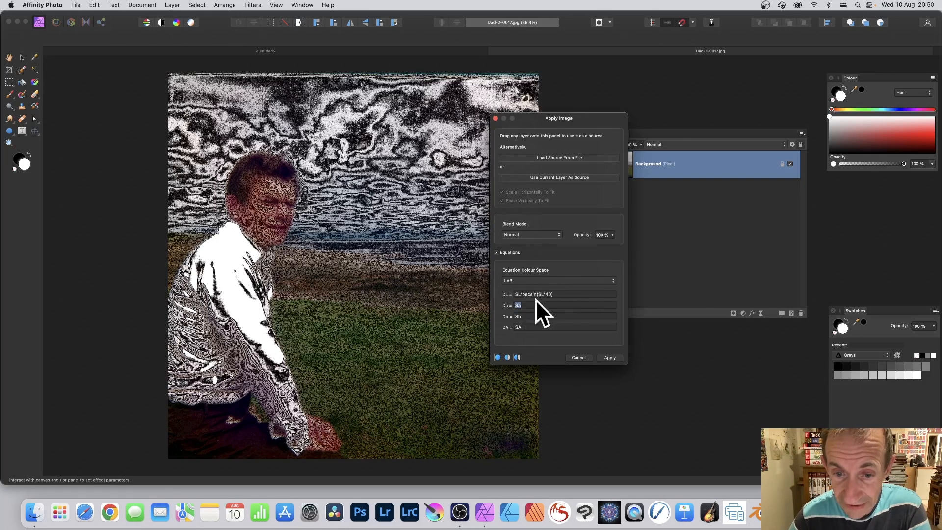
Switch the equation colour space to RGB and set the DR equation to SR*oscsin(SR*40)
left_click(535, 280)
left_click(534, 258)
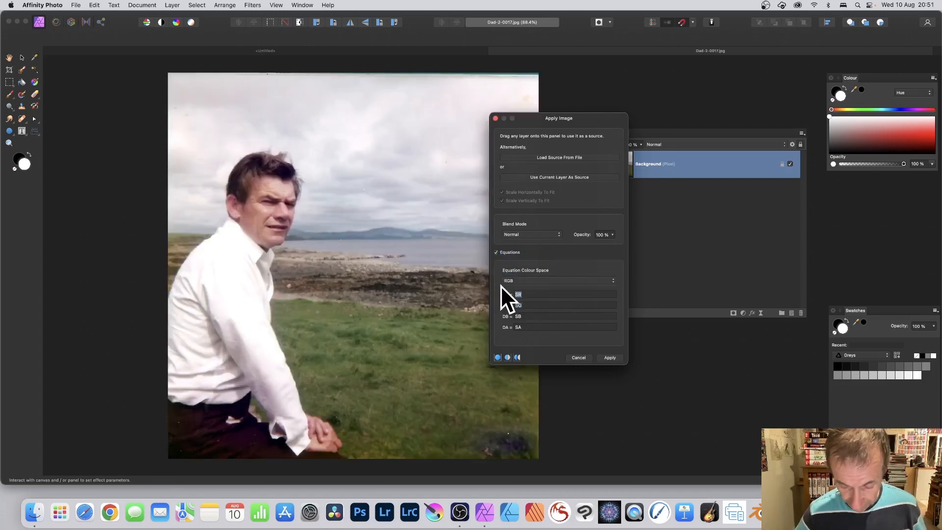
type("SR*oscsin(SR*40)")
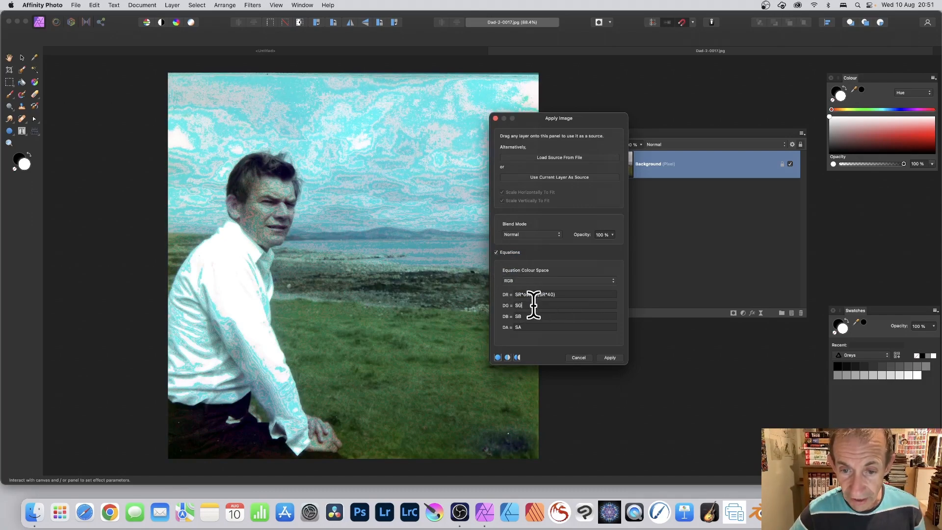
Set the DG equation to SG*oscsin(SG*40)
left_click_drag(532, 305, 511, 303)
type("SR*oscsin(SR*40)")
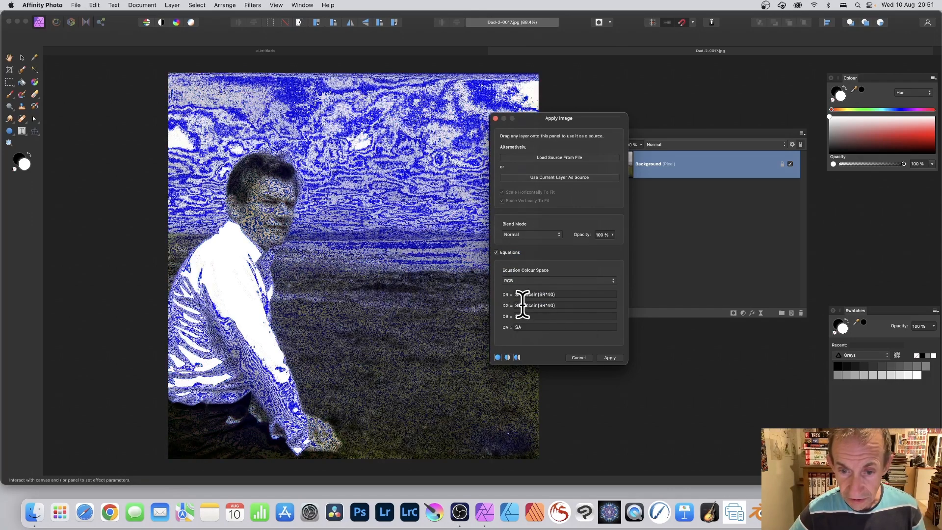
key("BackSpace")
type("G")
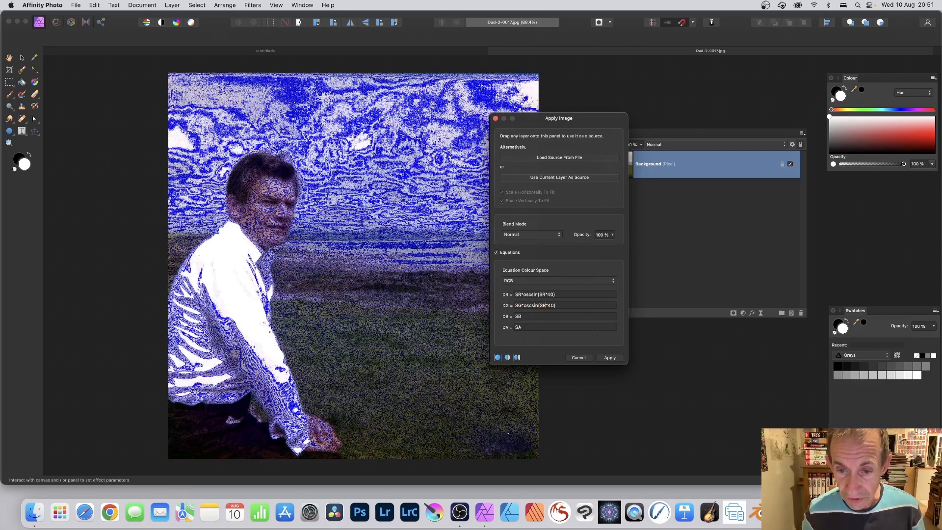
left_click(546, 305)
key("BackSpace")
type("G")
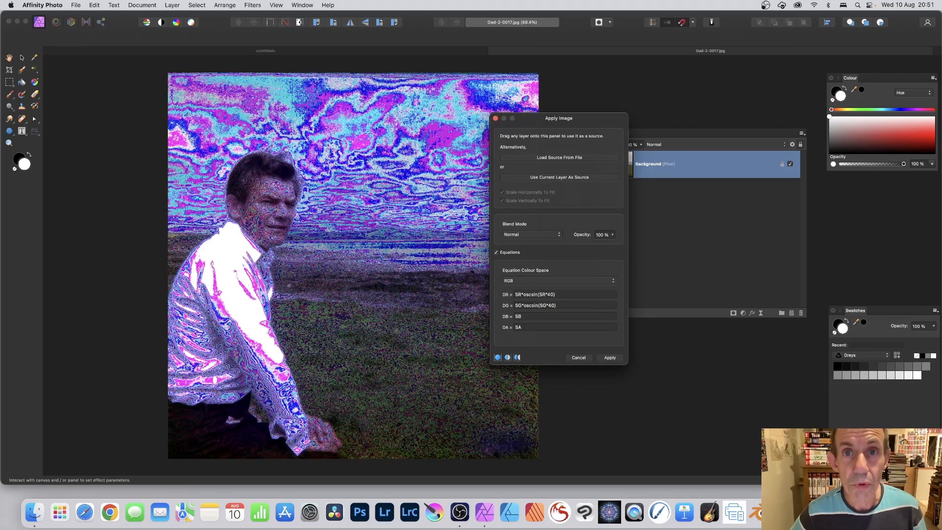
Set the DB equation to SB*oscsin(SB*40)
double_click(516, 316)
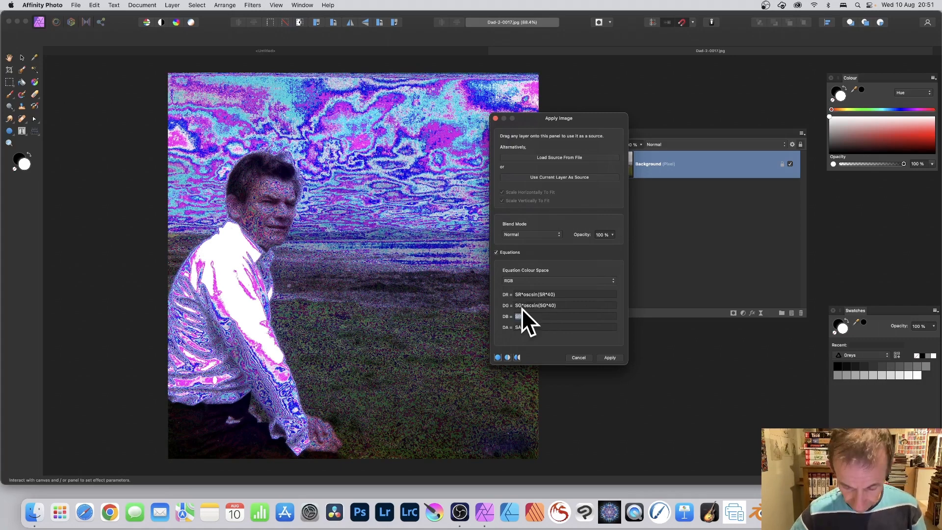
type("SR*oscsin(SR*40)")
left_click(521, 316)
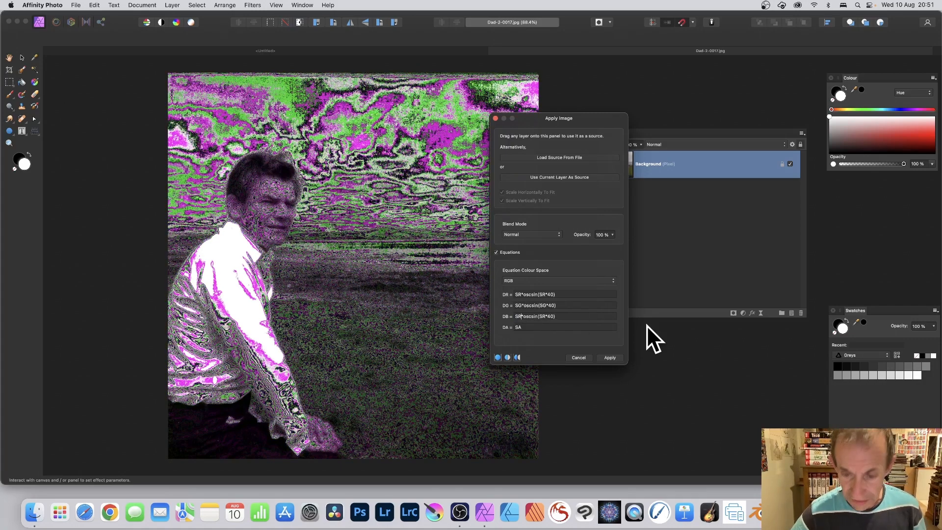
key("BackSpace")
type("B")
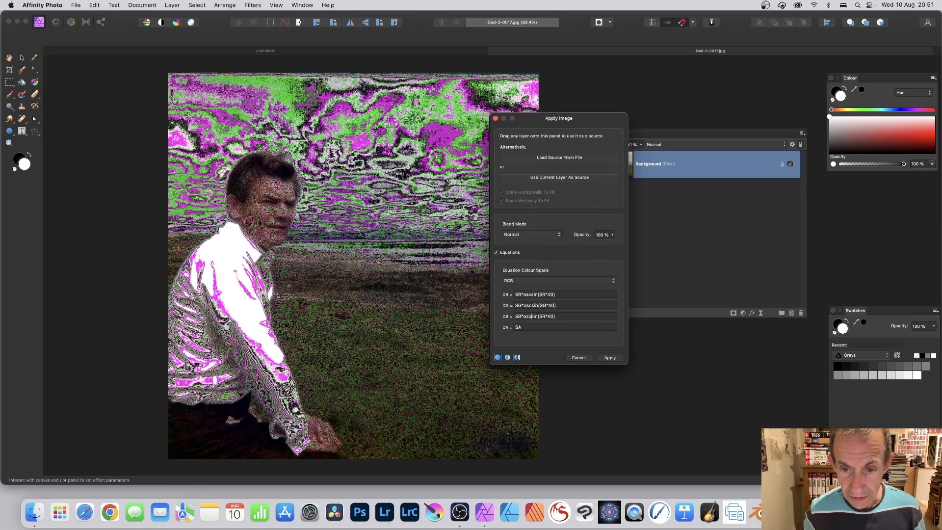
left_click(546, 316)
key("BackSpace")
type("B")
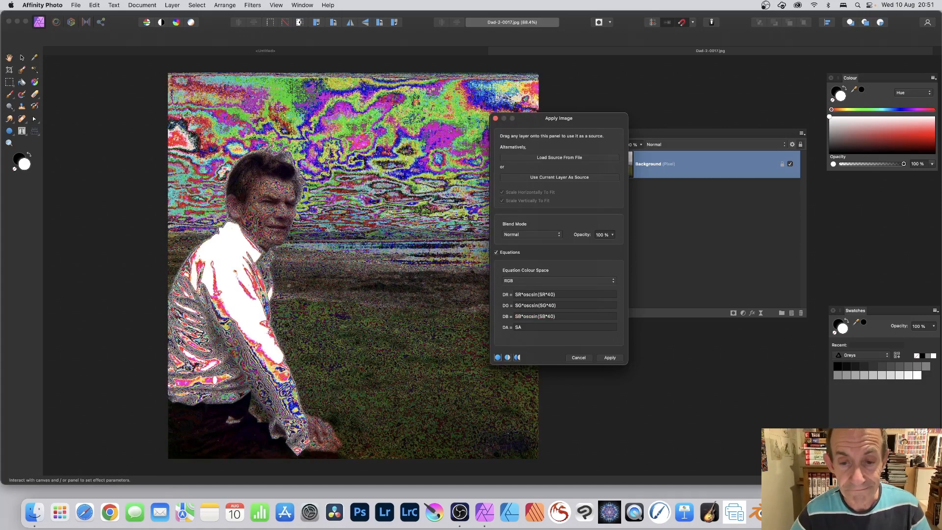
Try the Darken, Multiply, Subtract and Hue blend modes, returning to Normal
left_click(523, 234)
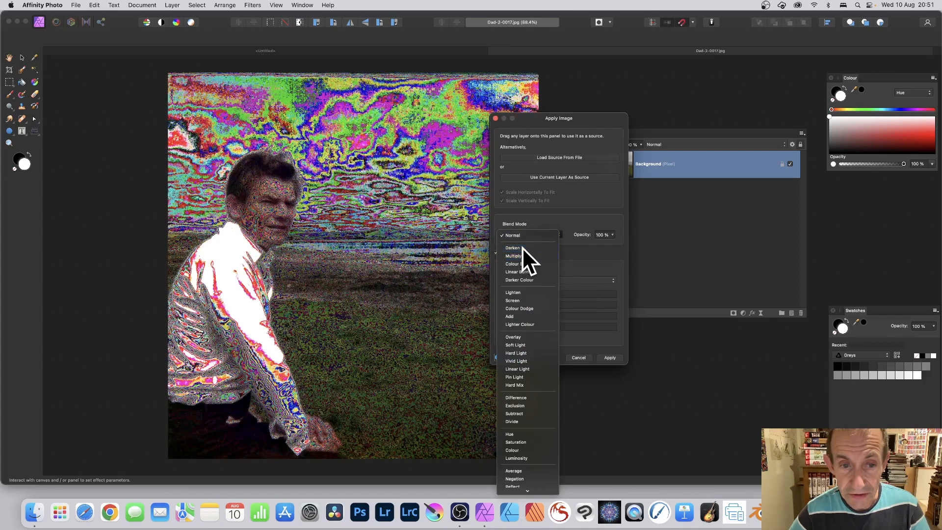
left_click(522, 247)
left_click(525, 235)
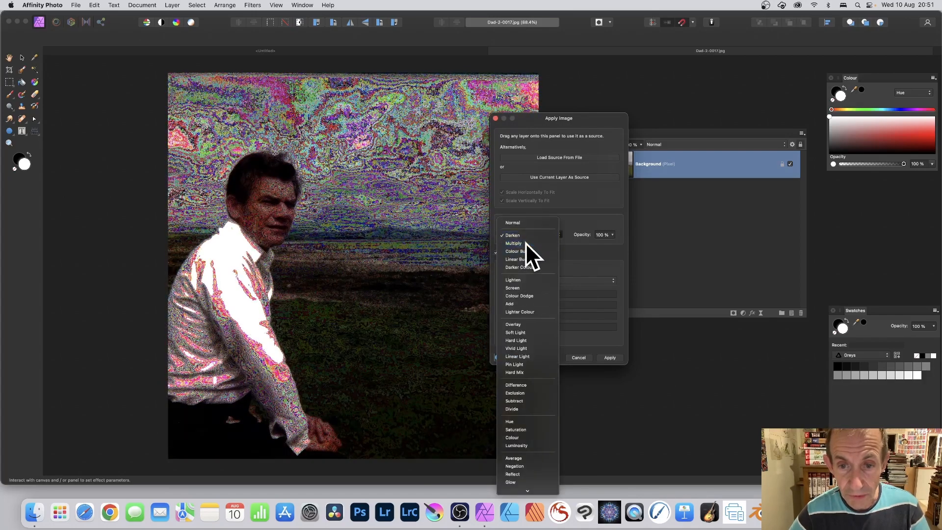
left_click(525, 243)
left_click(526, 232)
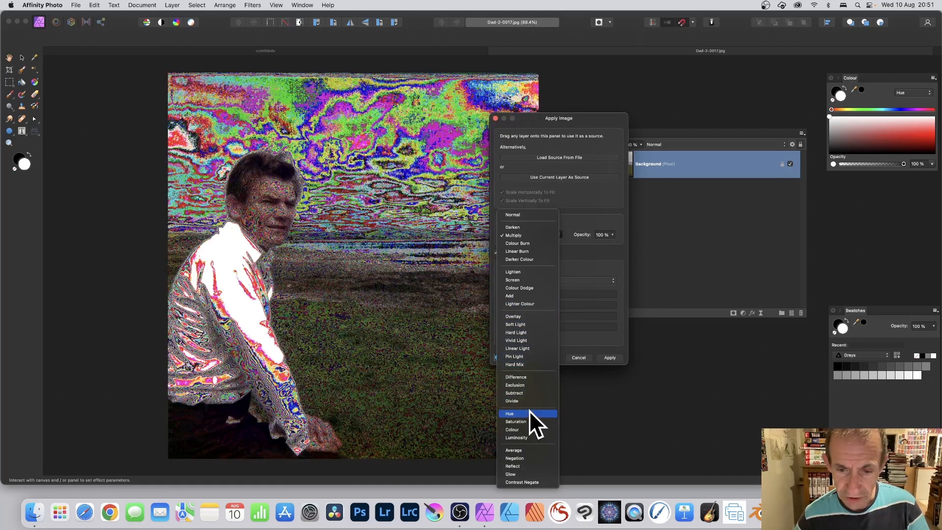
left_click(529, 392)
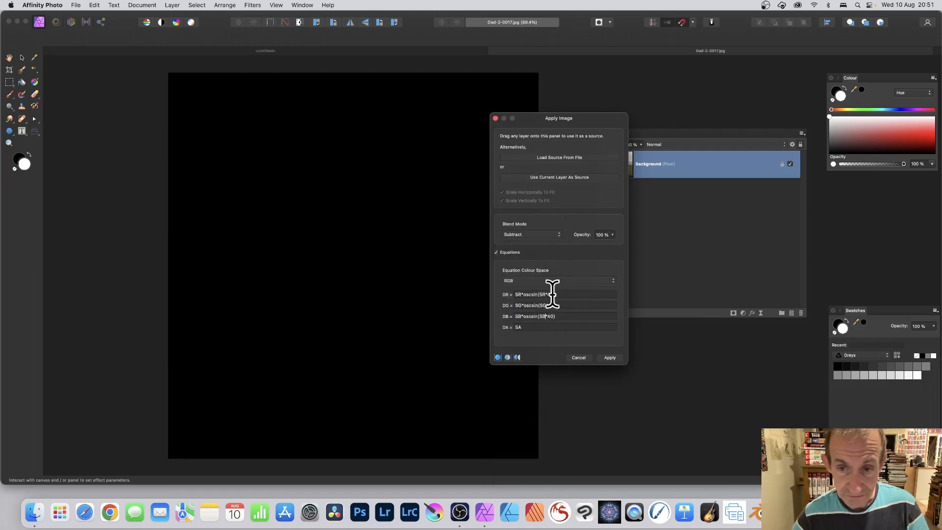
left_click(540, 234)
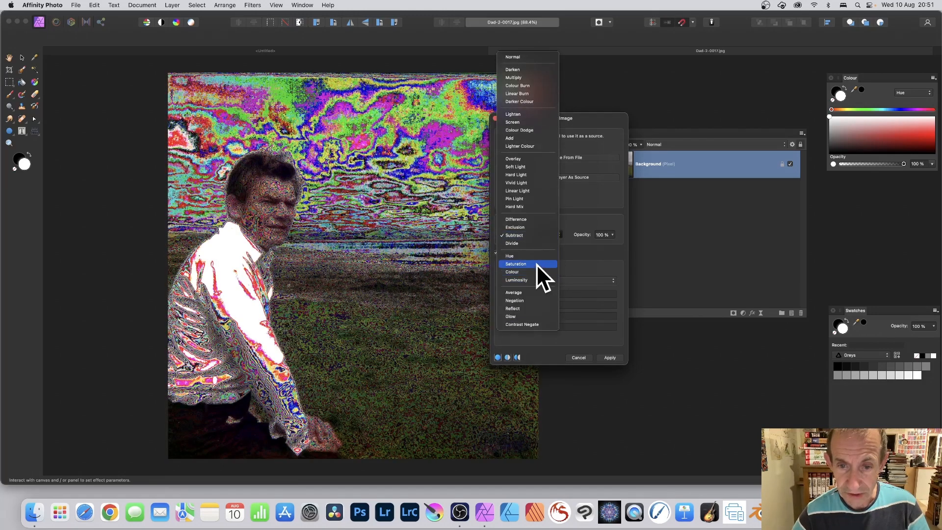
left_click(537, 257)
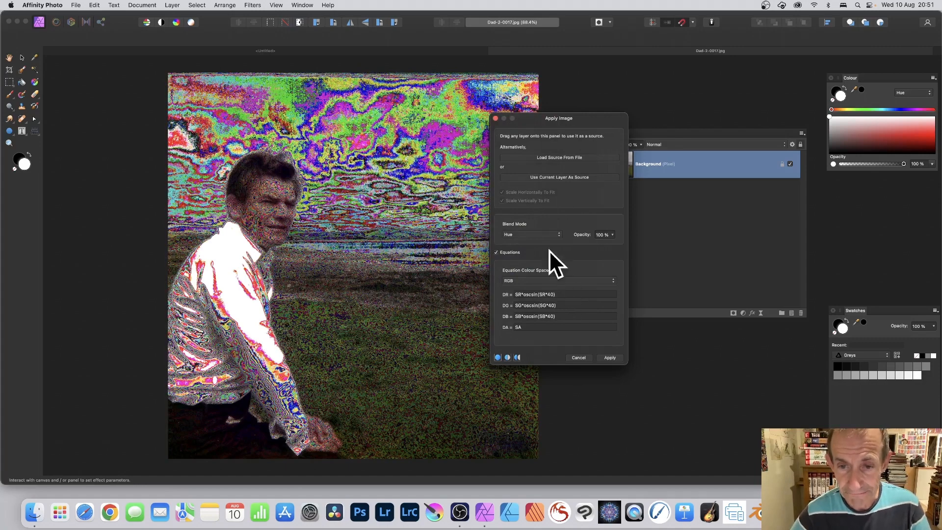
left_click(532, 234)
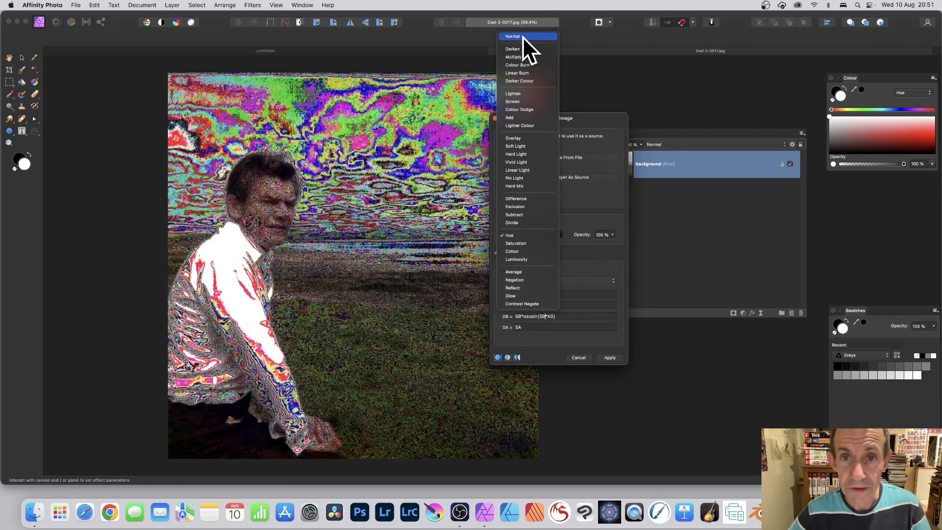
left_click(523, 36)
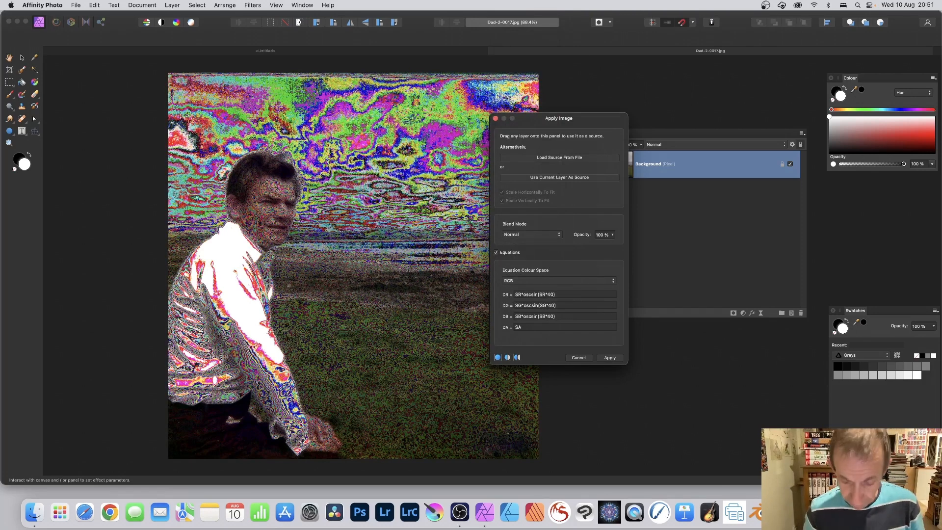
Change the DR equation to SR*oscsin((SR+50)*40) and the DG equation to SR*oscsin(SR*40)
type("(SR+")
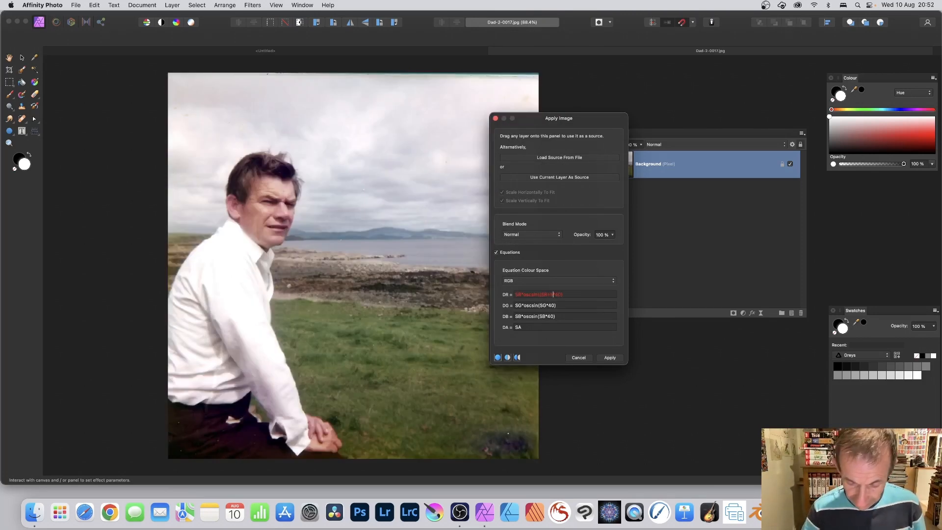
type(")")
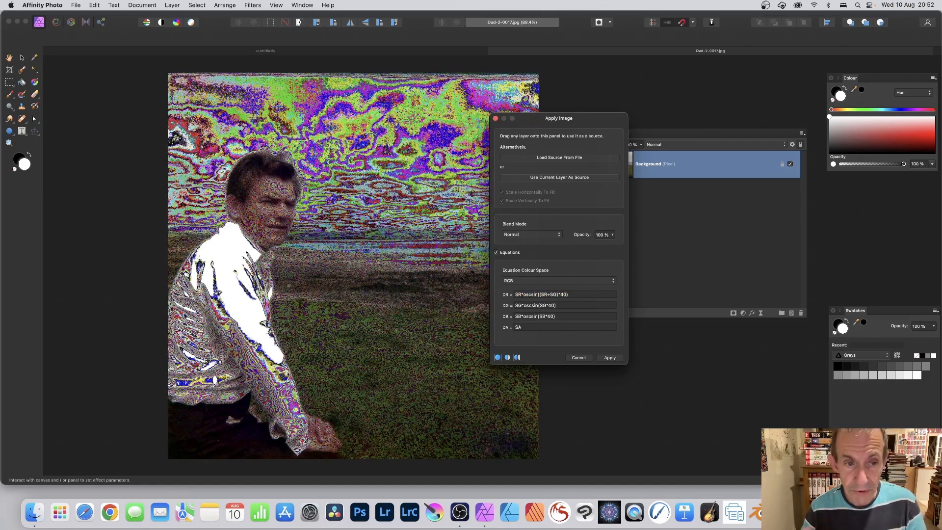
left_click(546, 306)
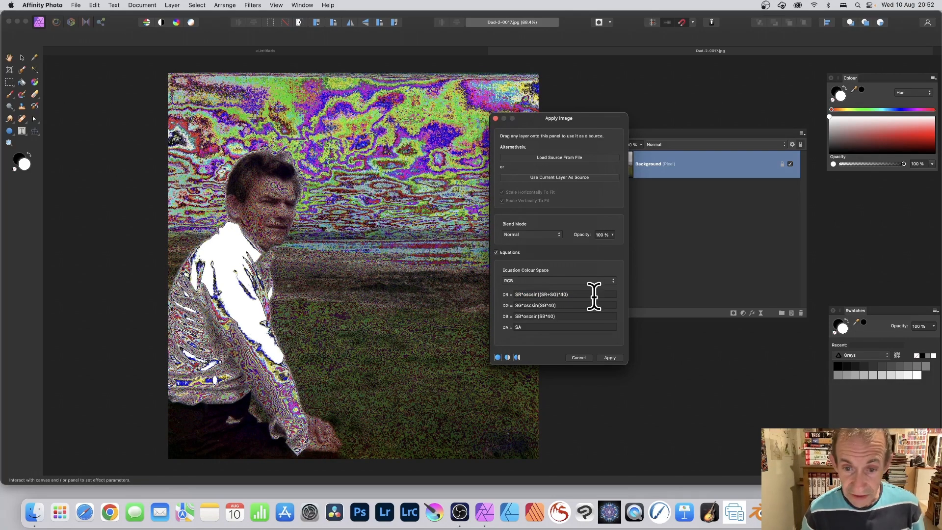
key("BackSpace")
type("R")
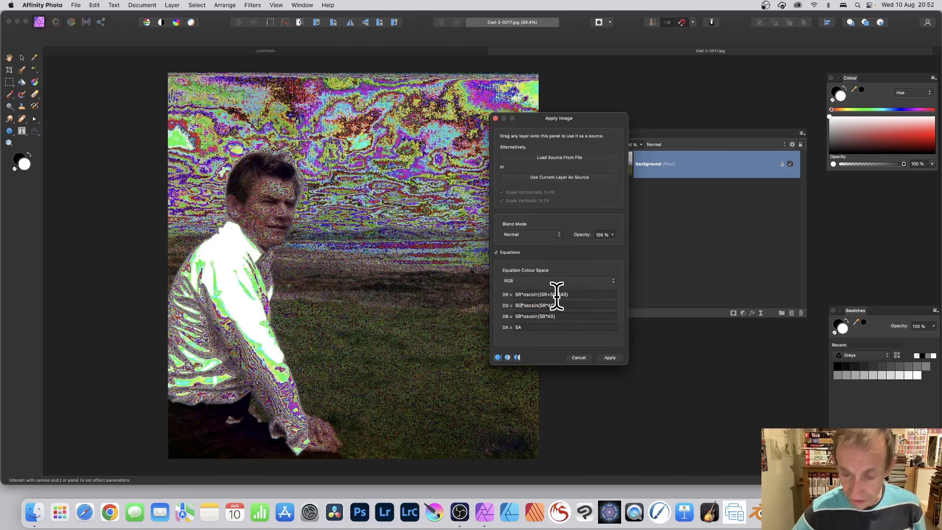
key("BackSpace")
type("R")
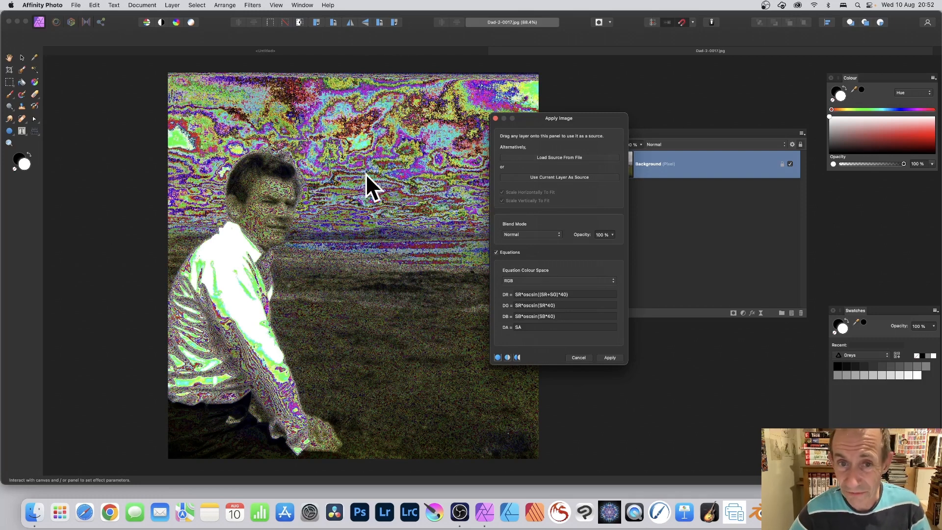
Set the DB equation to SG*oscsin(SG*40)
left_click(521, 316)
key("BackSpace")
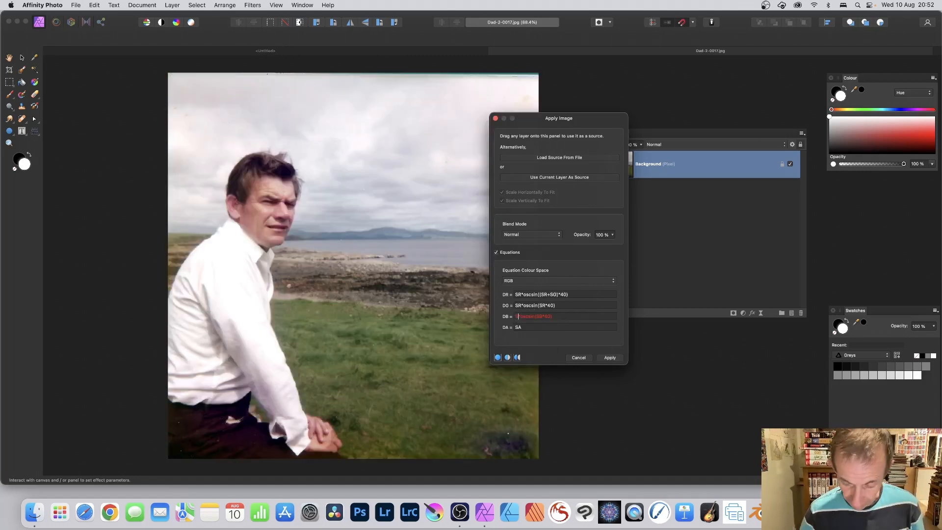
type("G")
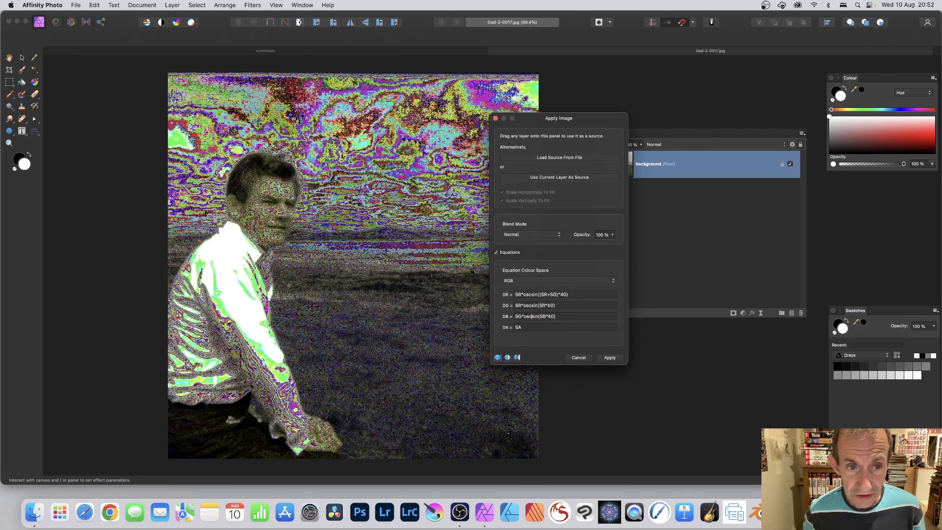
key("BackSpace")
type("G")
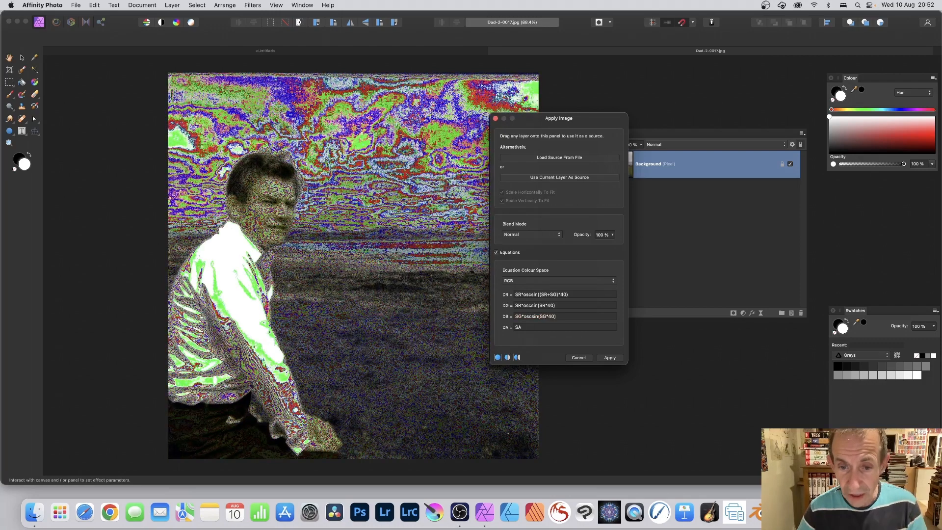
Try SR*oscsin(SR*40) and SR*oscsin(SR*10) as the DA equation, restore DA to SA, and apply the filter
double_click(524, 327)
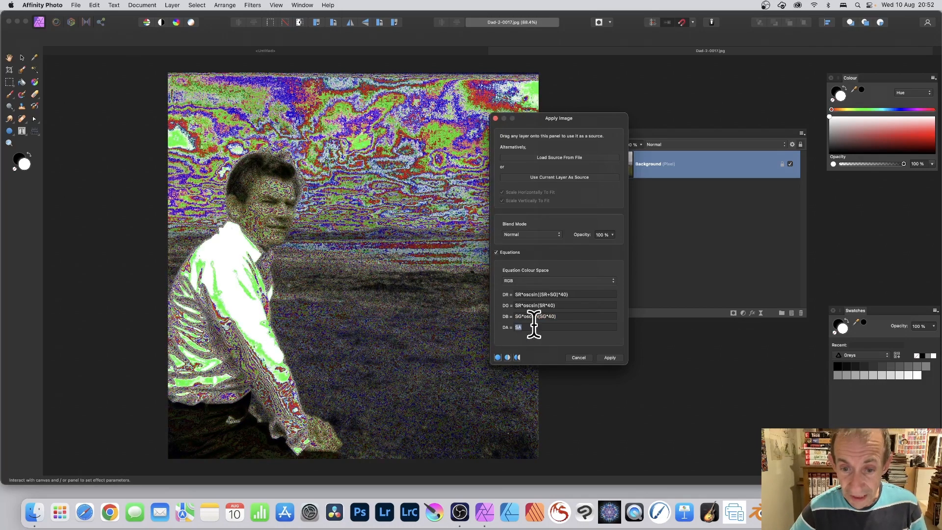
type("SR*oscsin(SR*40)")
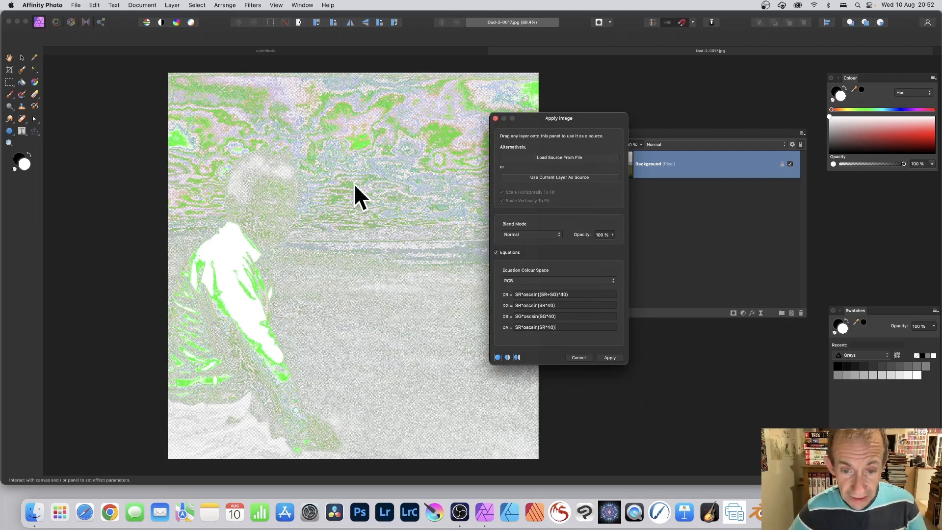
left_click(550, 327)
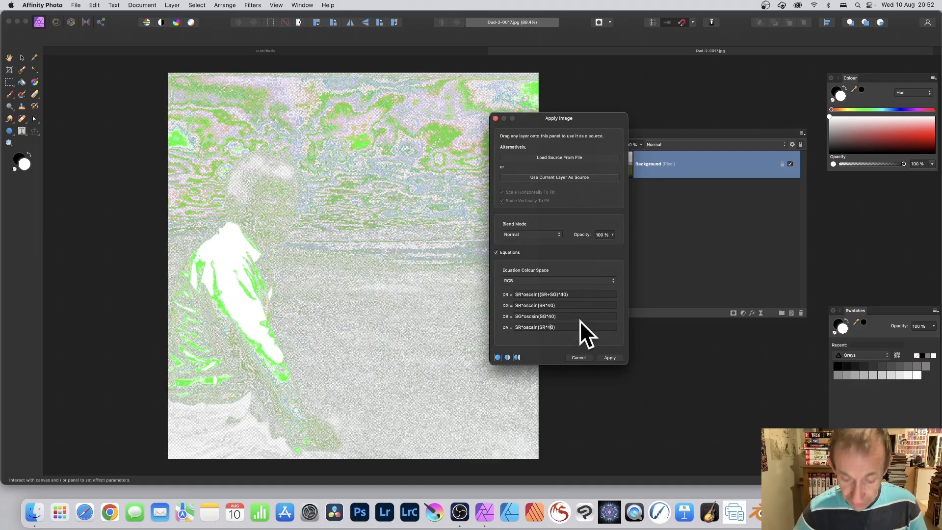
key("BackSpace")
type("1")
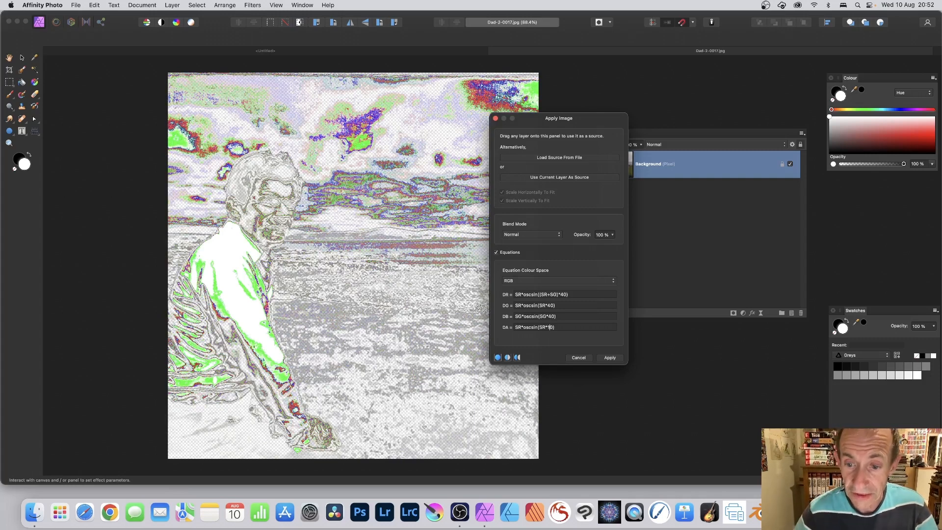
left_click_drag(564, 326, 505, 326)
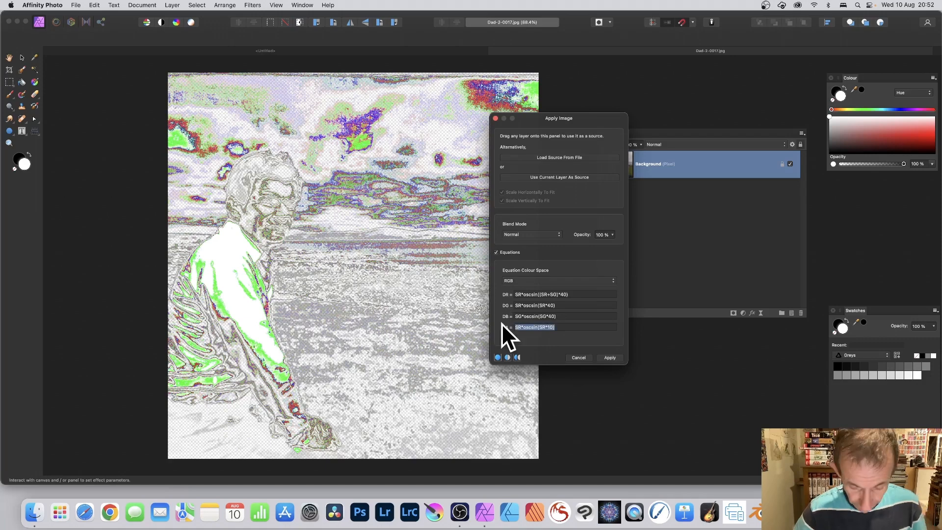
type("SA")
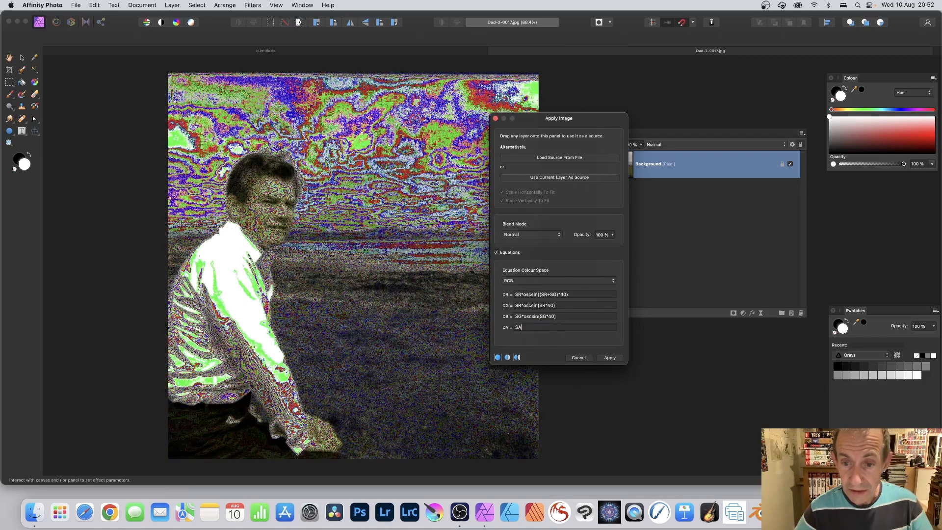
left_click(609, 357)
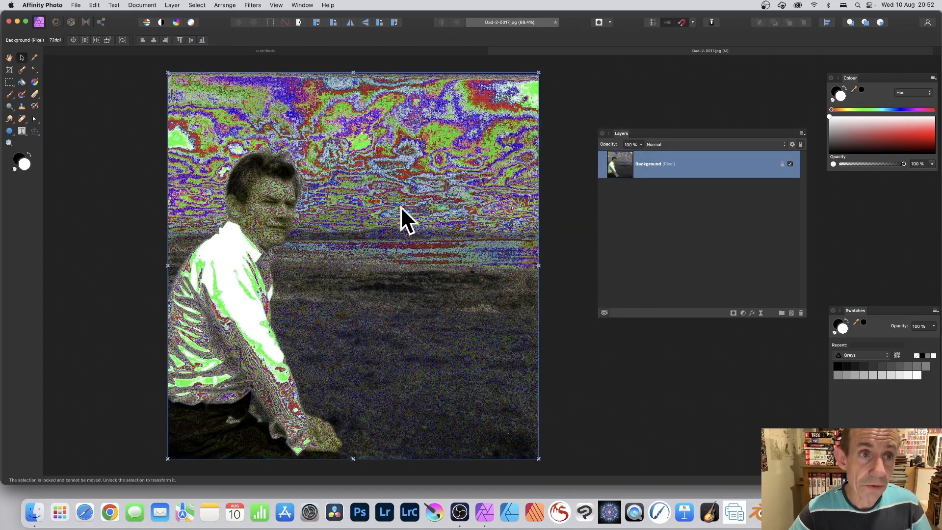
Try fading the Apply Image result with Darker Colour and Soft Light blend modes, then cancel the fade
left_click(172, 4)
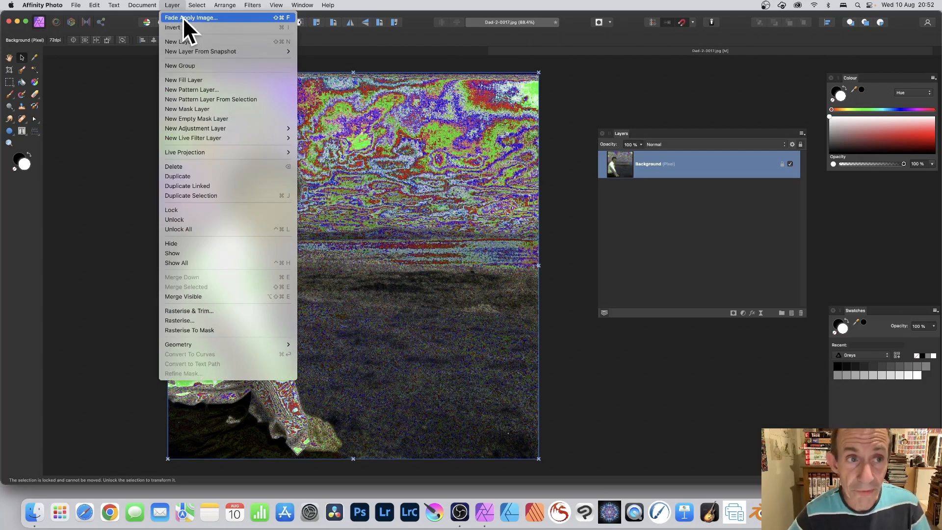
left_click(182, 17)
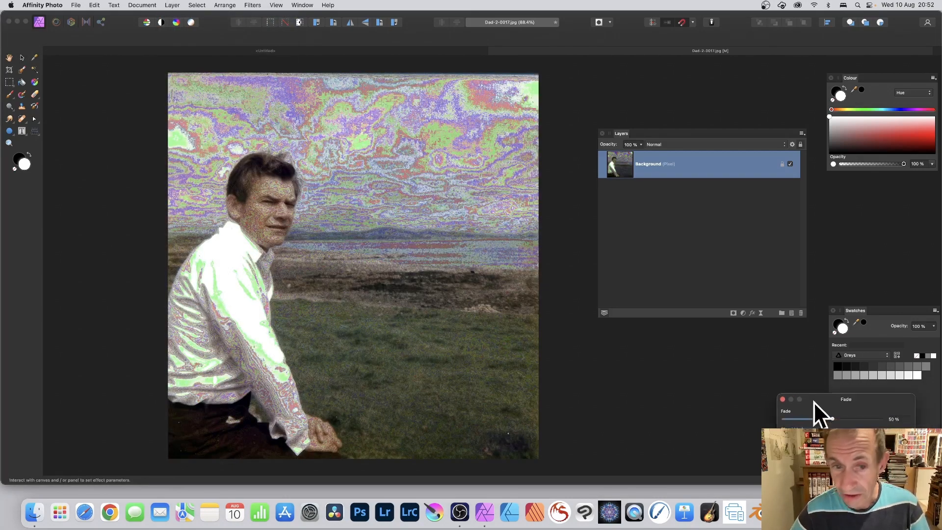
left_click_drag(816, 412, 402, 181)
left_click(402, 204)
left_click(402, 247)
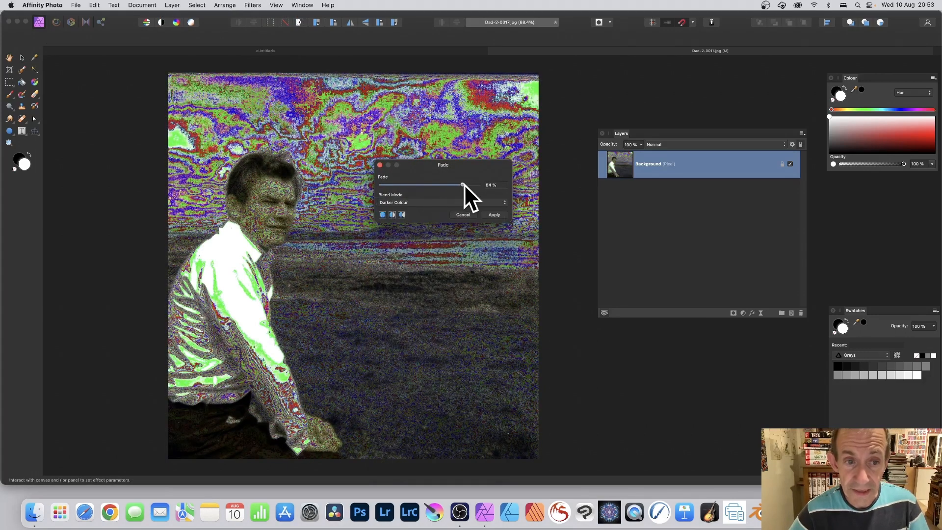
left_click(402, 182)
left_click(420, 203)
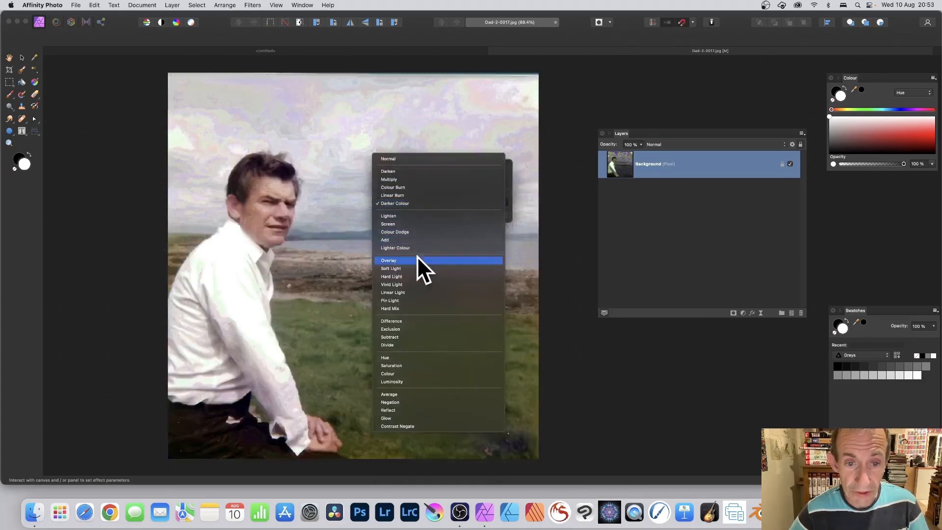
left_click(417, 269)
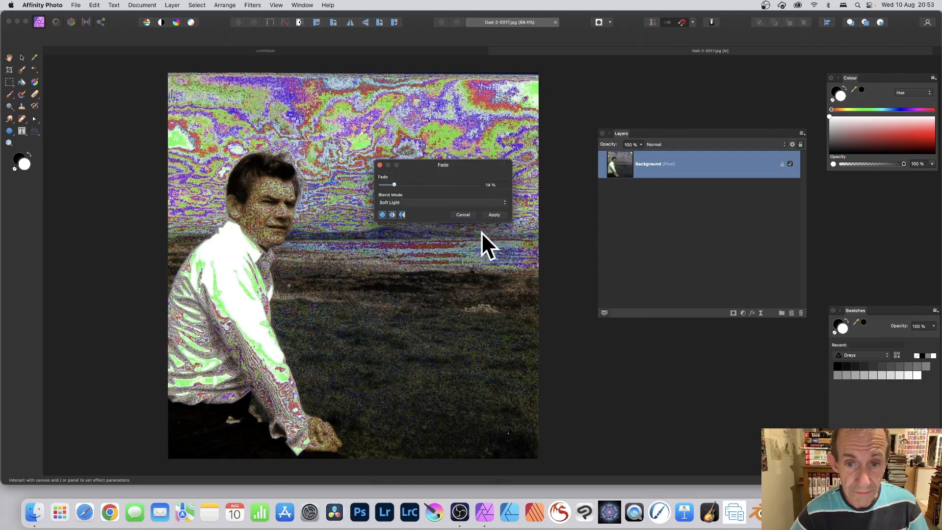
left_click(466, 212)
Repeat the Apply Image filter twice on the layer
left_click(253, 5)
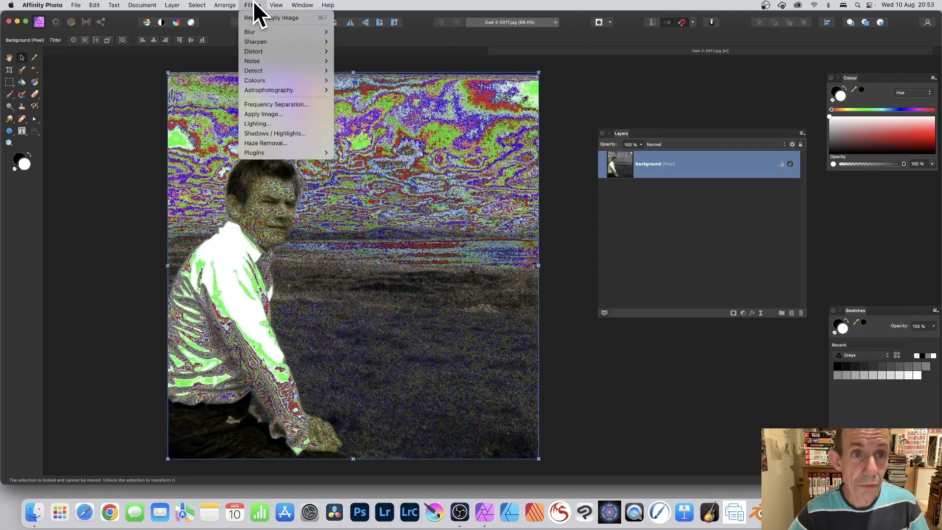
left_click(275, 19)
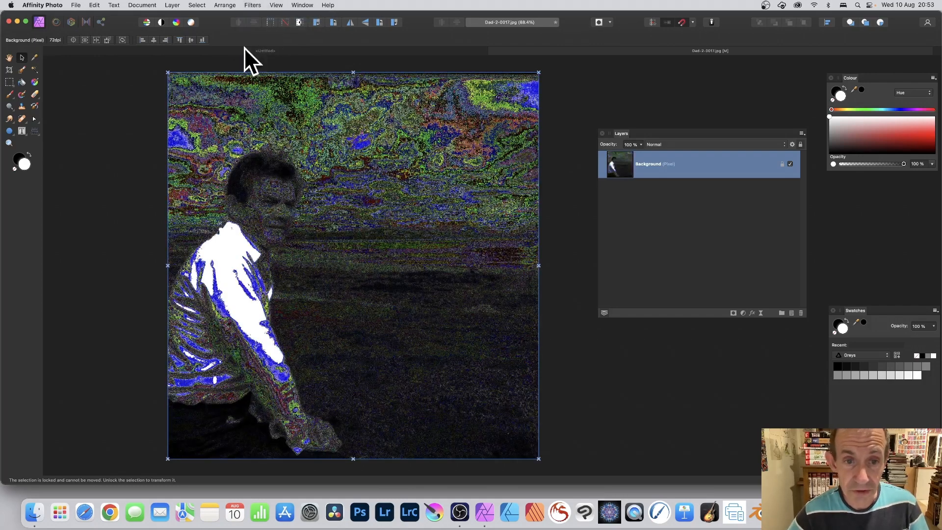
left_click(253, 5)
left_click(252, 17)
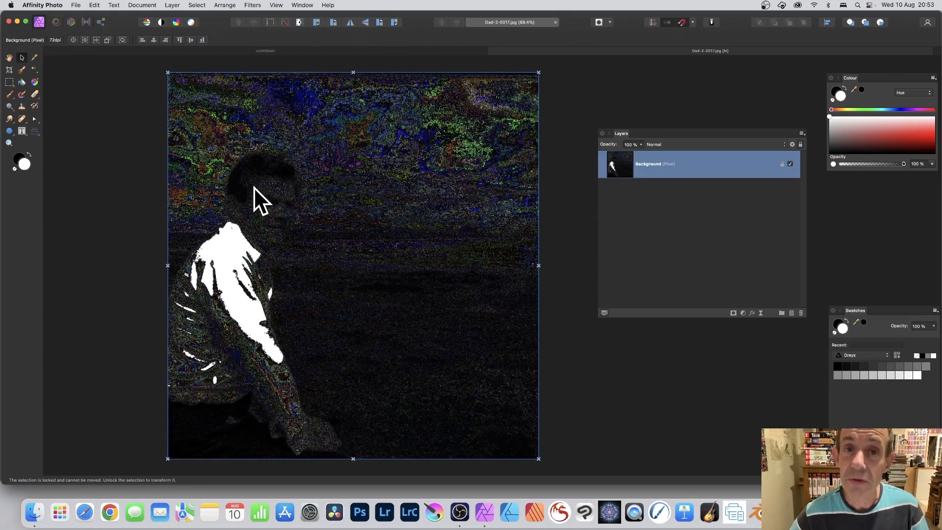
Open Apply Image using the current layer as source, enable Equations and choose the RGB colour space
left_click(253, 6)
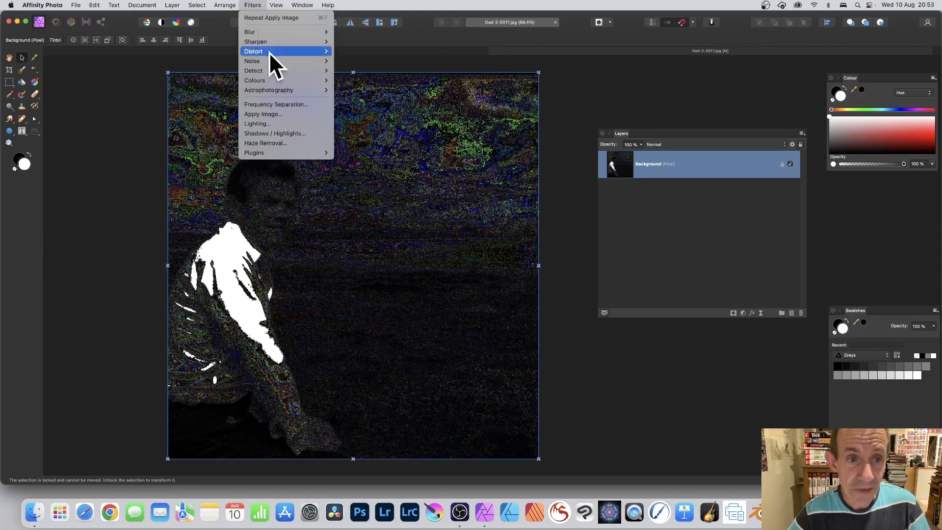
left_click(285, 114)
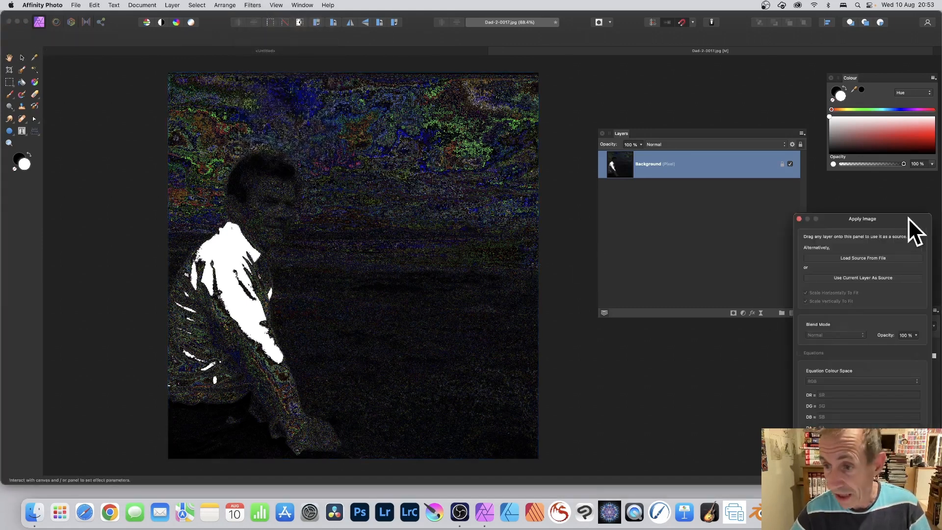
left_click_drag(908, 218, 426, 96)
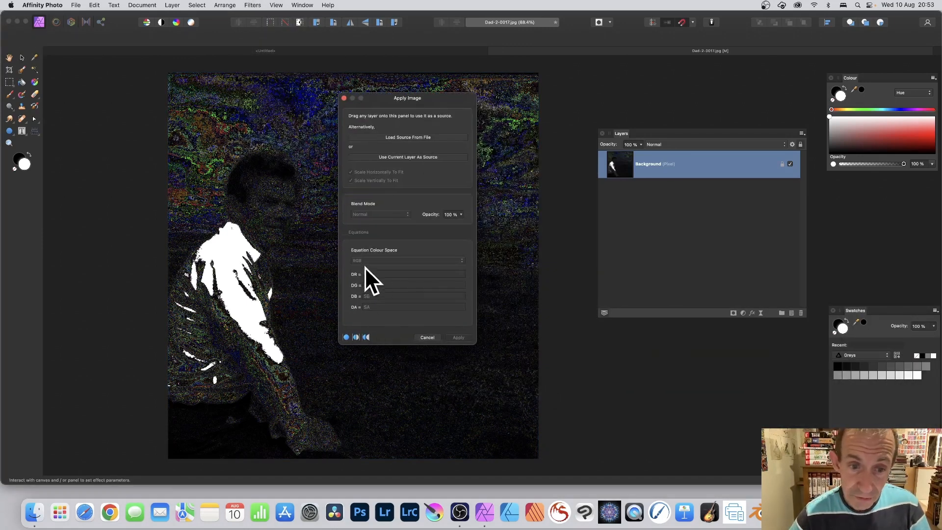
left_click(391, 157)
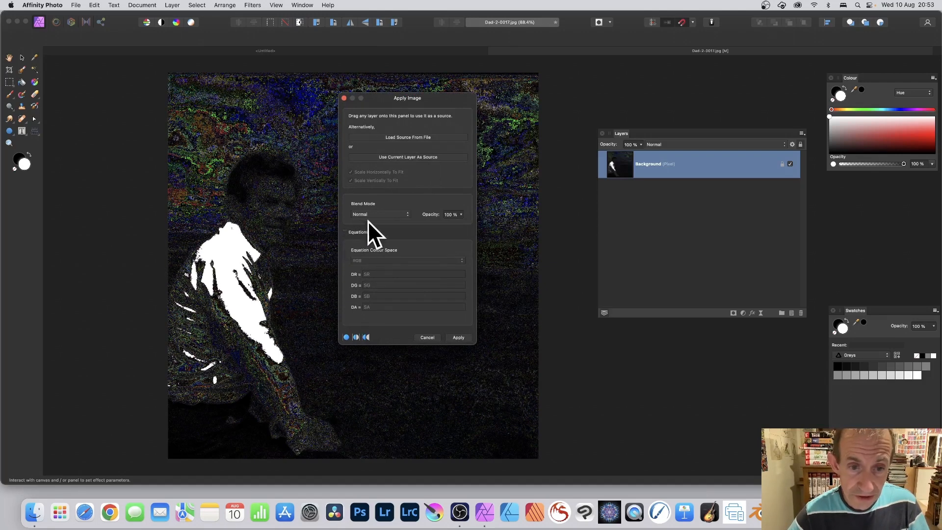
left_click(345, 232)
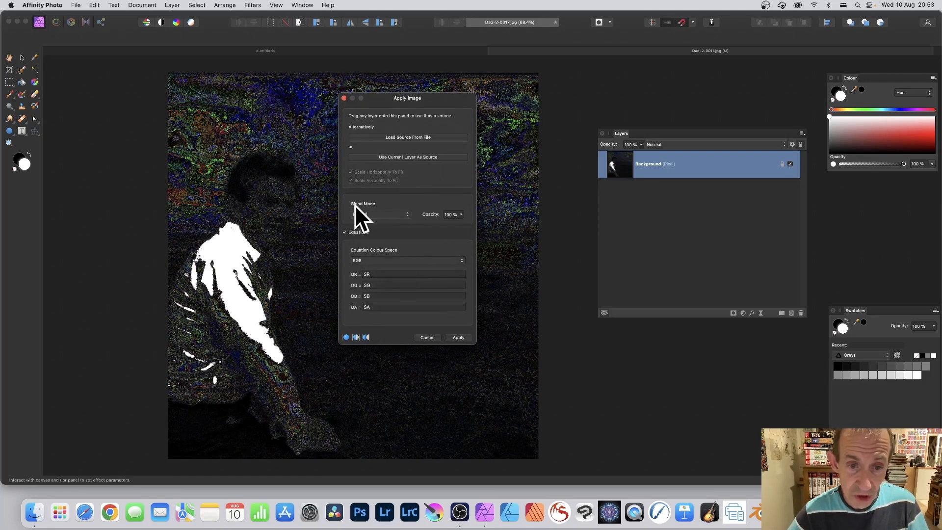
left_click(410, 260)
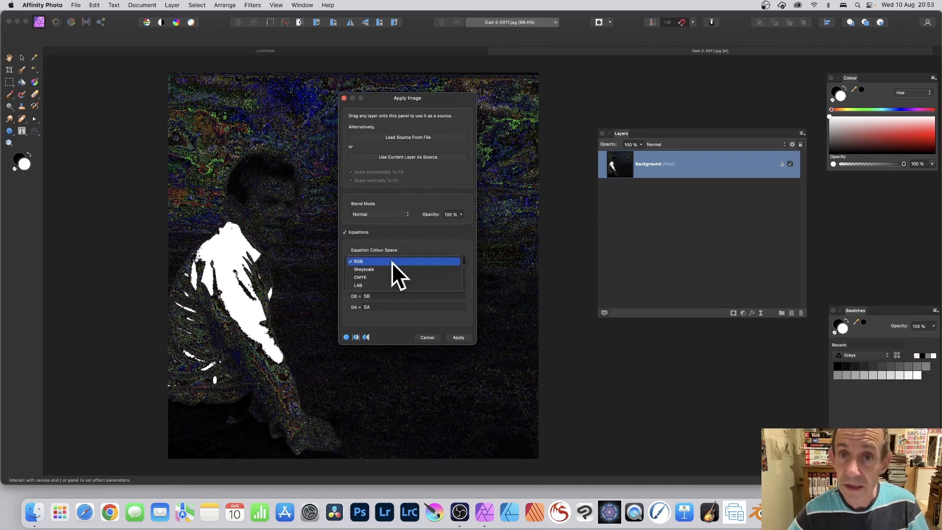
left_click(392, 262)
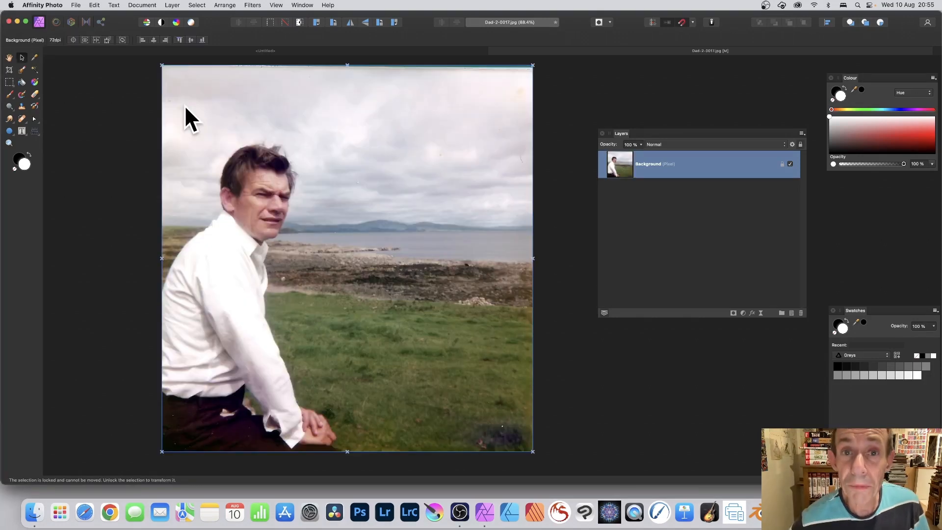
Apply a Gaussian Blur to the photo with a radius of about 41.5 px
left_click(253, 5)
mouse_move(255, 30)
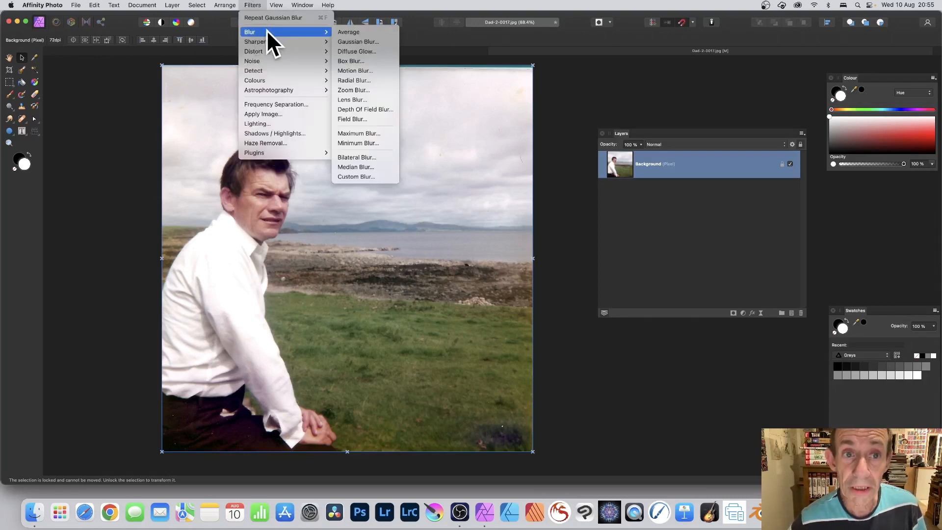
left_click(363, 41)
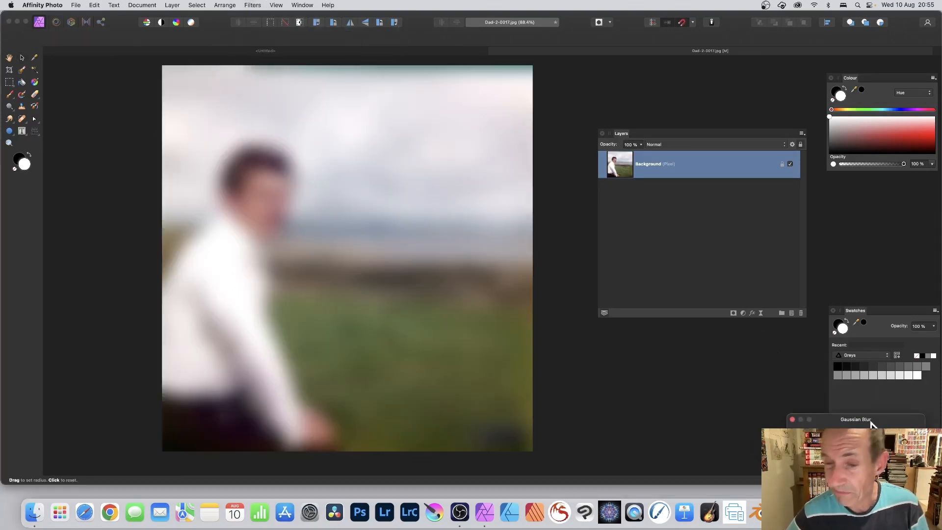
left_click_drag(877, 426, 431, 184)
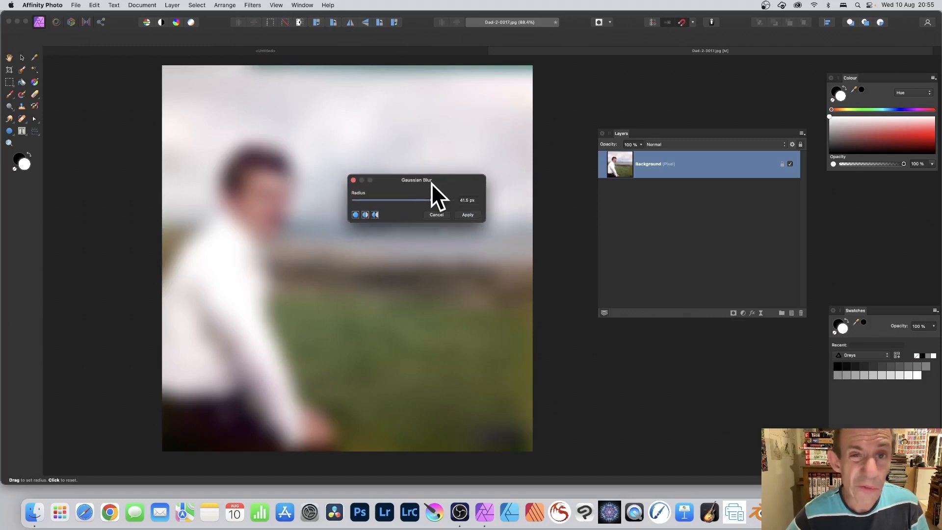
left_click(468, 215)
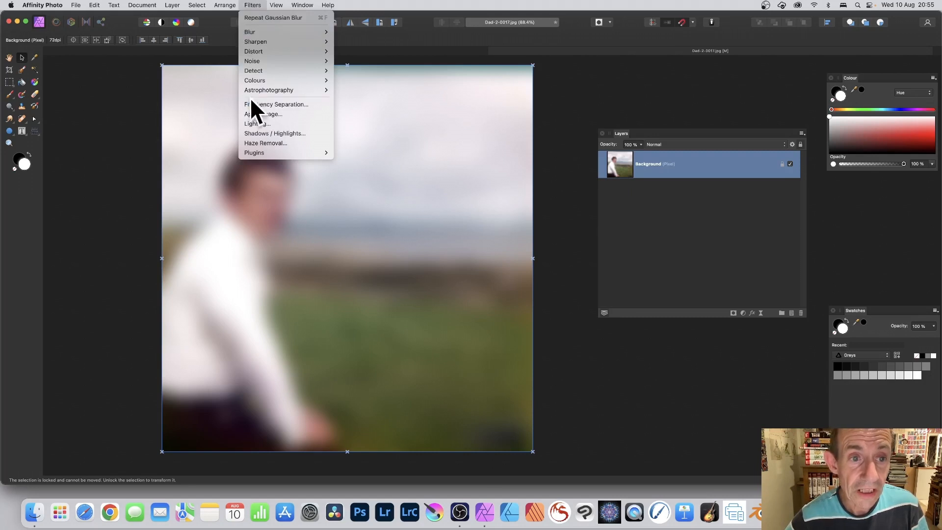
Open Apply Image with the current layer as source, enable Equations and set the DR equation to SR*oscsin(SR*40)
left_click(256, 113)
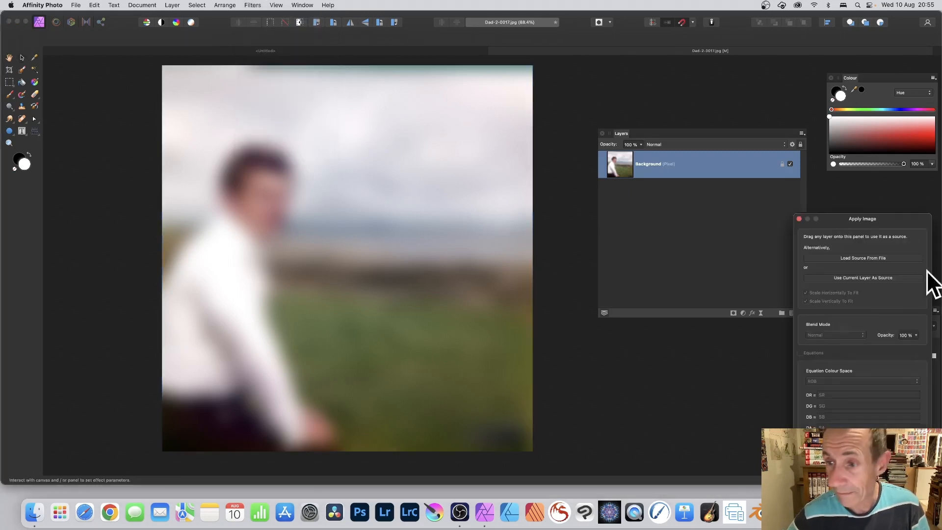
left_click_drag(862, 227, 422, 91)
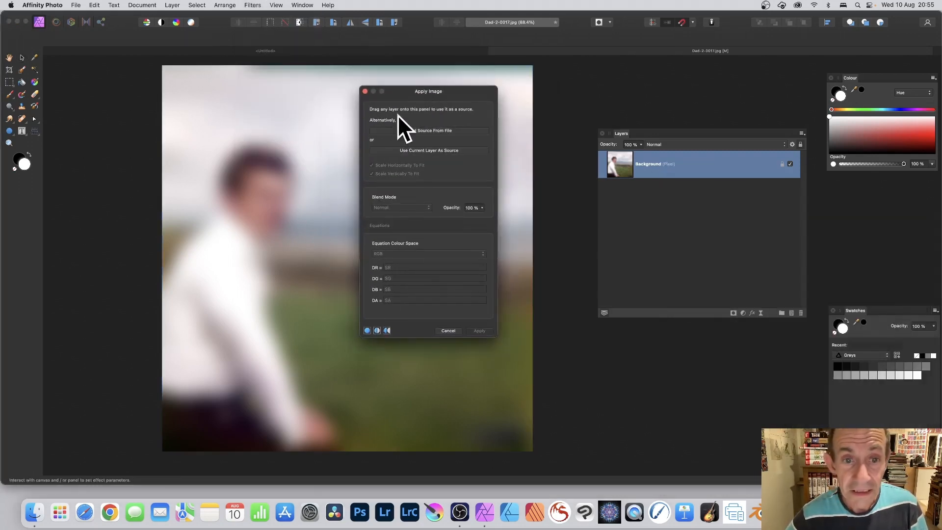
left_click(439, 151)
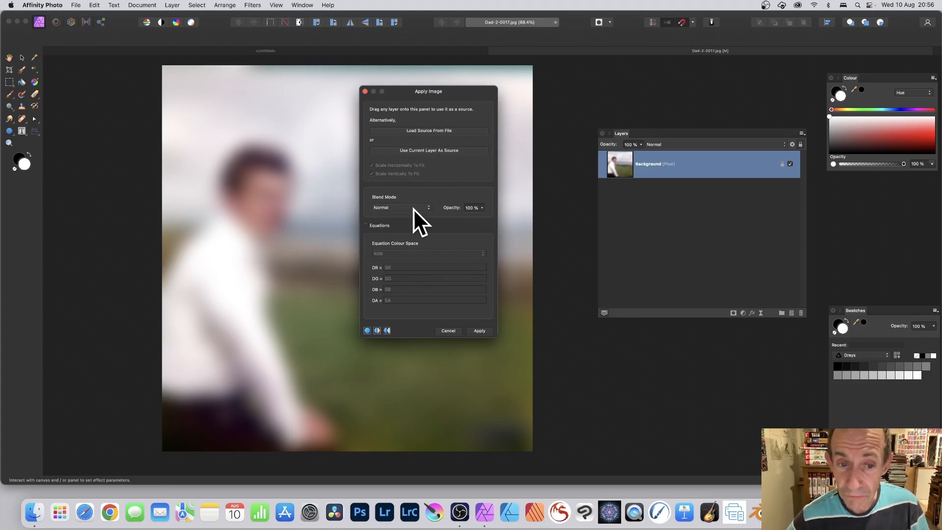
left_click(366, 226)
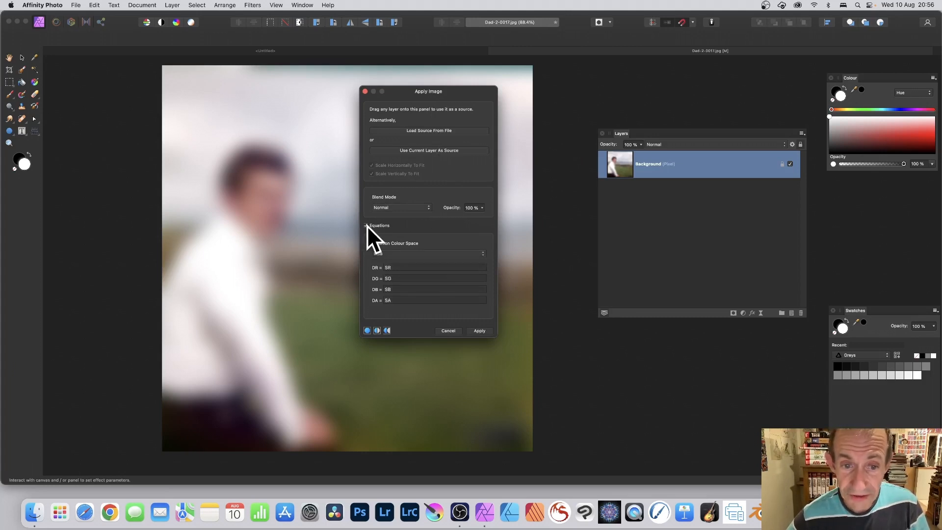
double_click(391, 267)
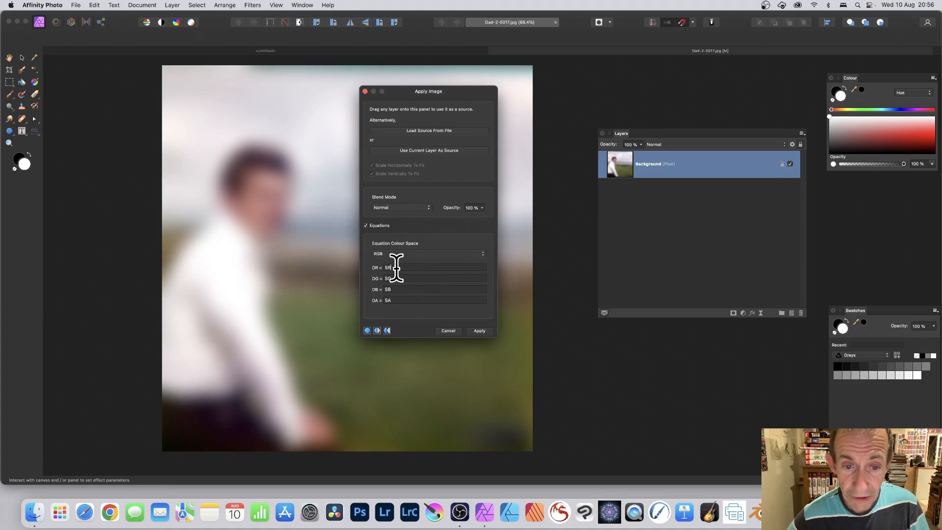
type("SR*oscsin(SR*40)")
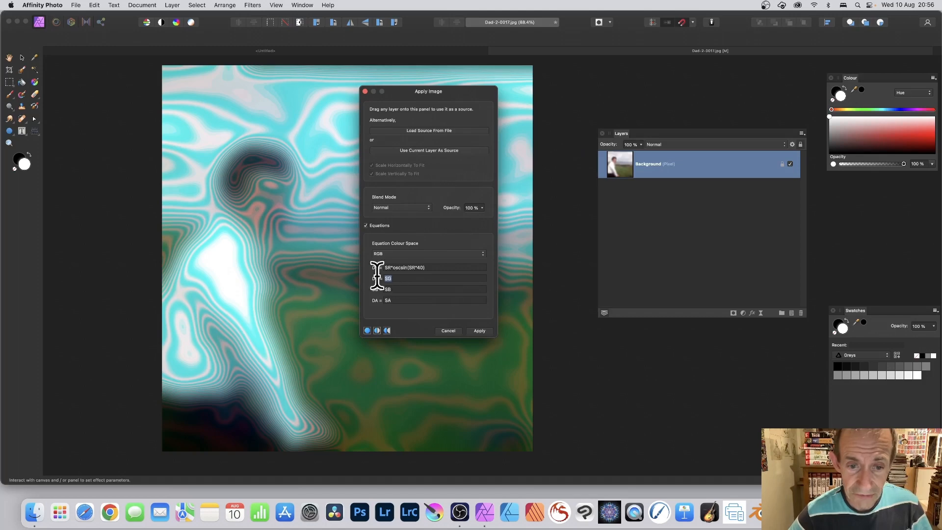
Set the DG equation to SG*oscsin(SG*40)
key("Tab")
type("SR*oscsin(SR*40)")
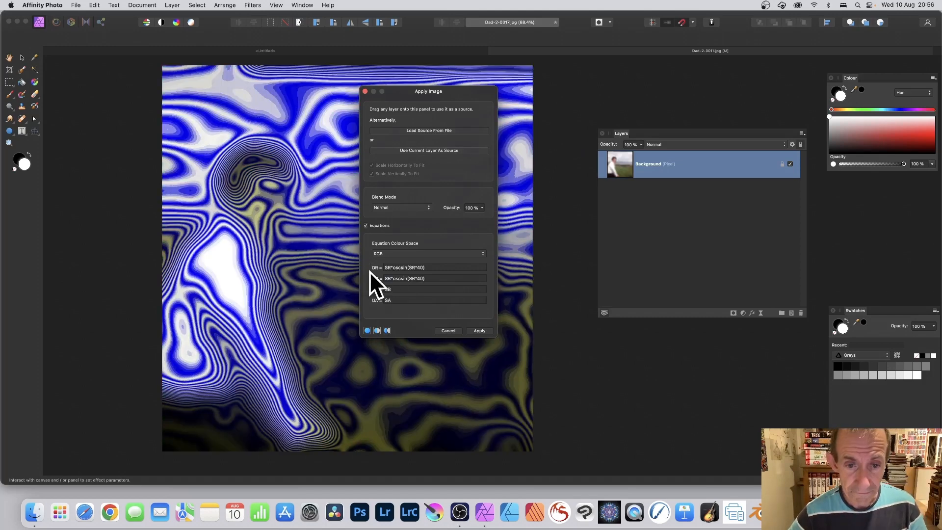
left_click(392, 278)
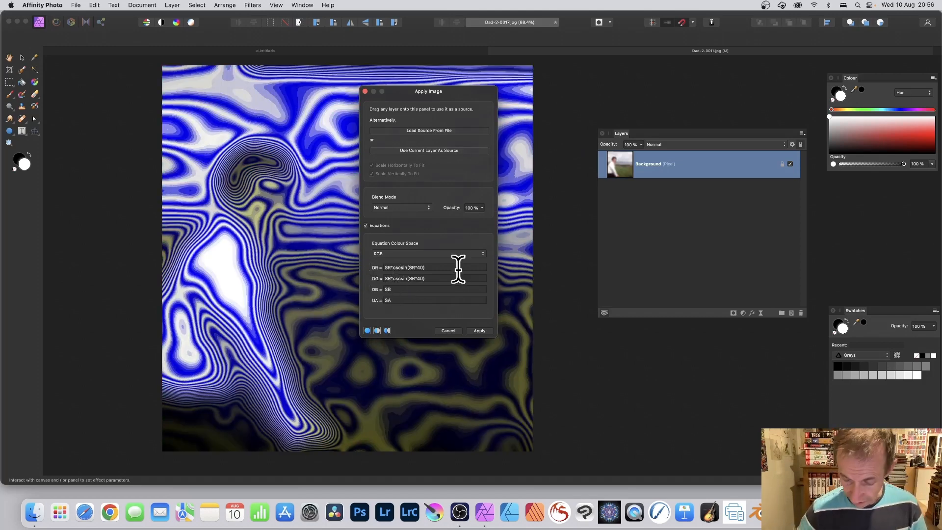
key("BackSpace")
type("G")
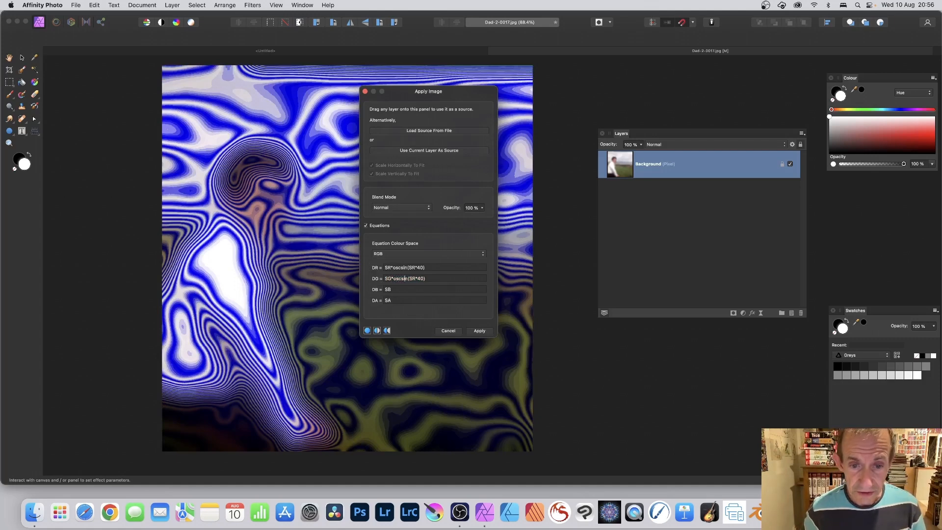
left_click(415, 278)
key("BackSpace")
type("G")
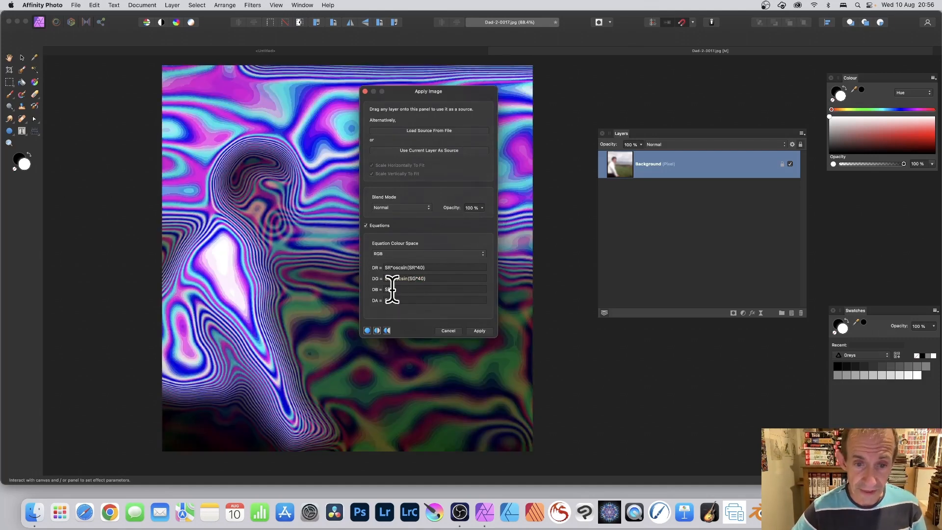
Set the DB equation to SB*oscsin(SB*40)
double_click(387, 289)
type("SR*oscsin(SR*40)")
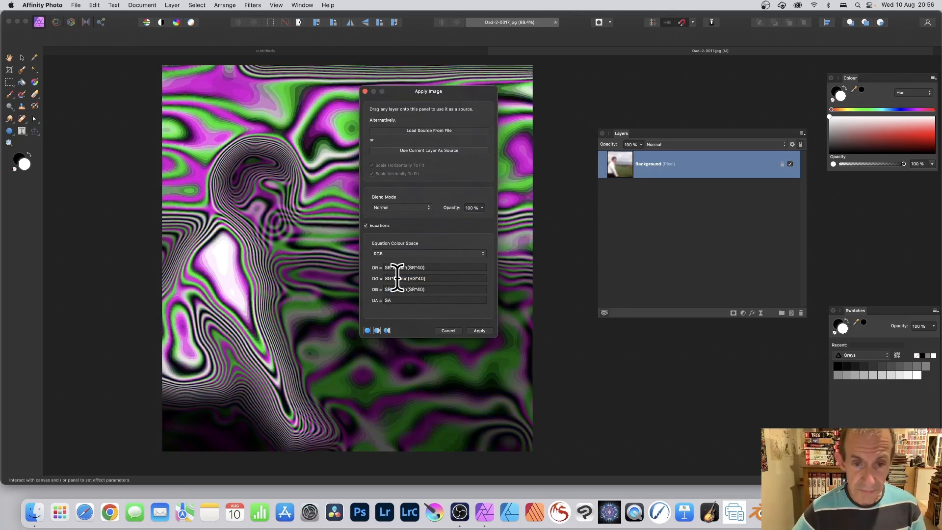
left_click(391, 289)
key("BackSpace")
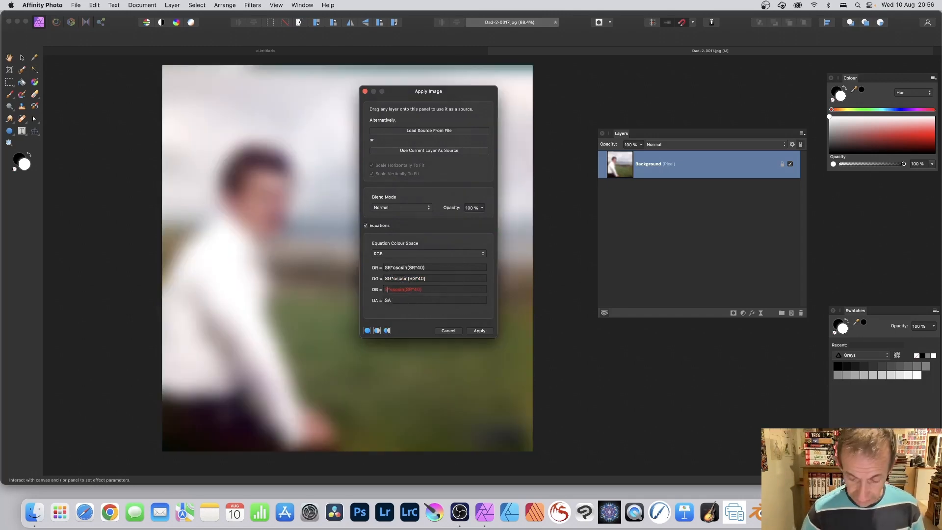
type("B")
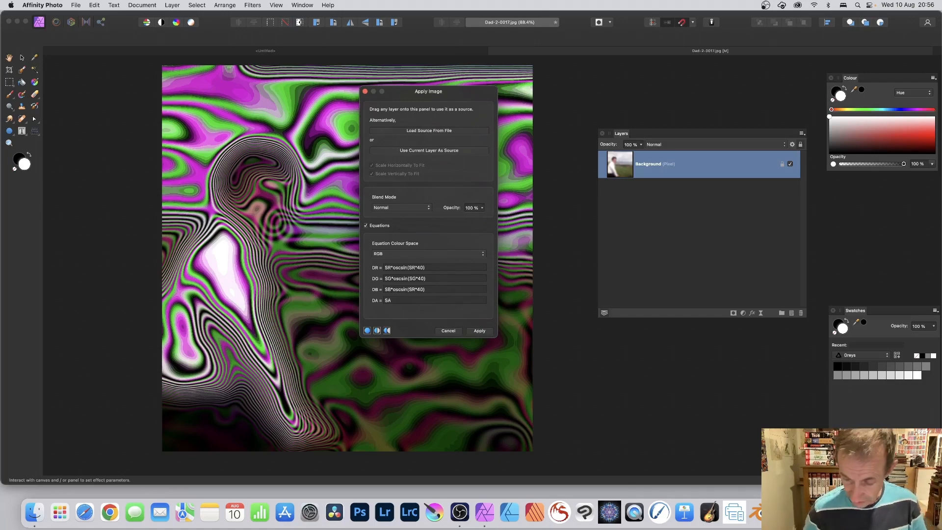
left_click(415, 289)
key("BackSpace")
type("B")
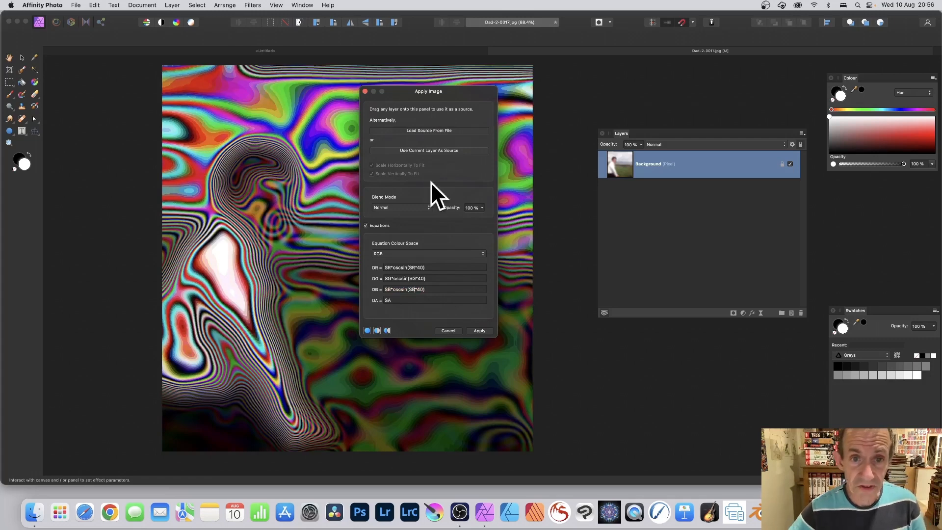
Set the Apply Image blend mode to Pin Light
left_click_drag(404, 97, 519, 98)
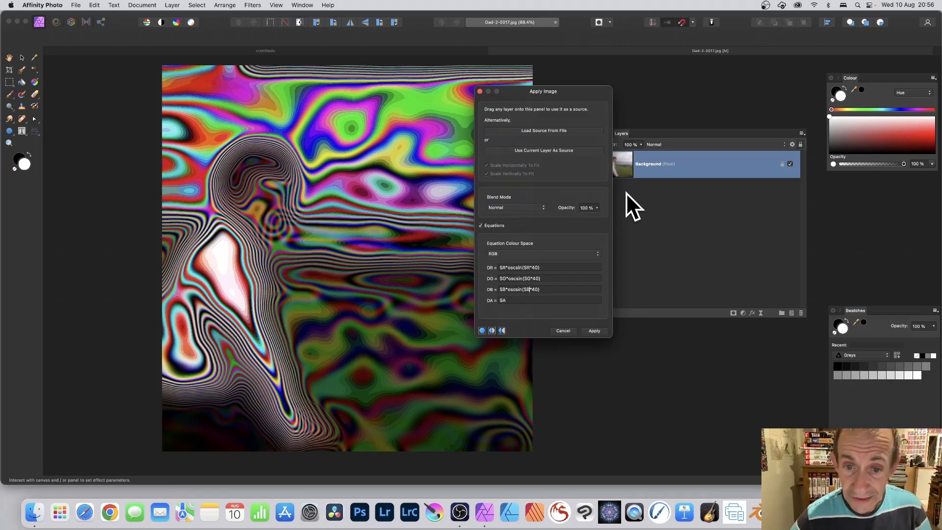
left_click(496, 203)
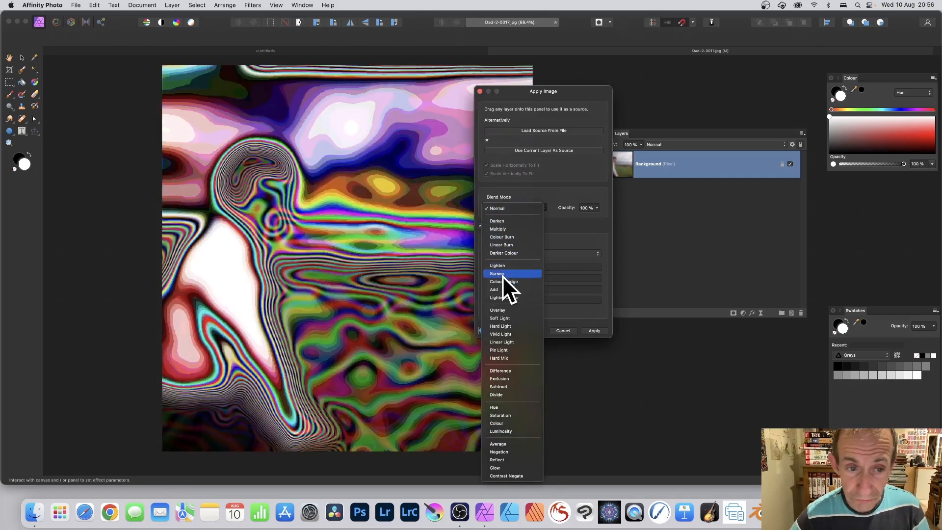
left_click(511, 387)
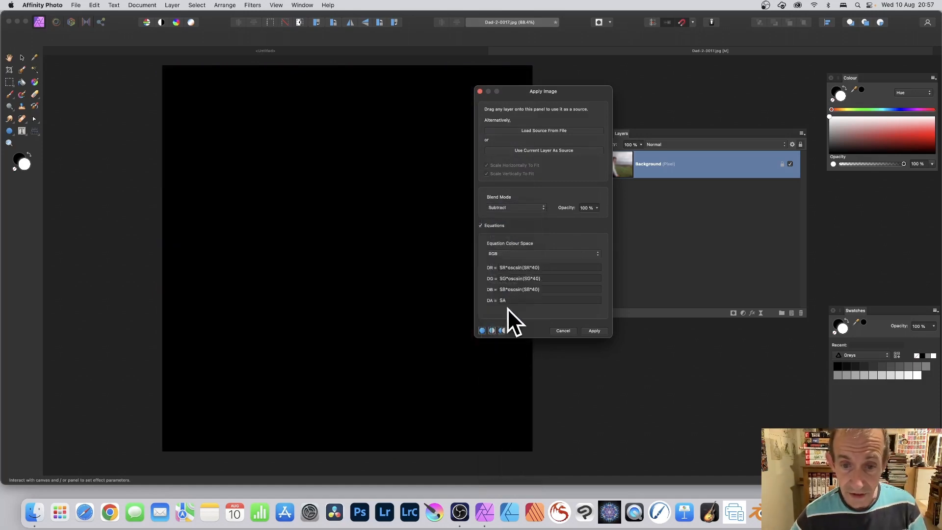
left_click(511, 207)
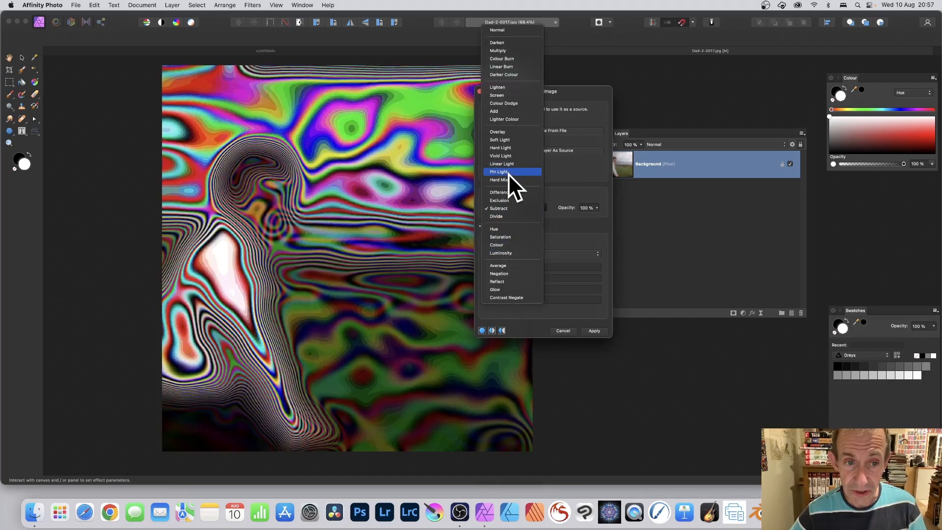
left_click(508, 172)
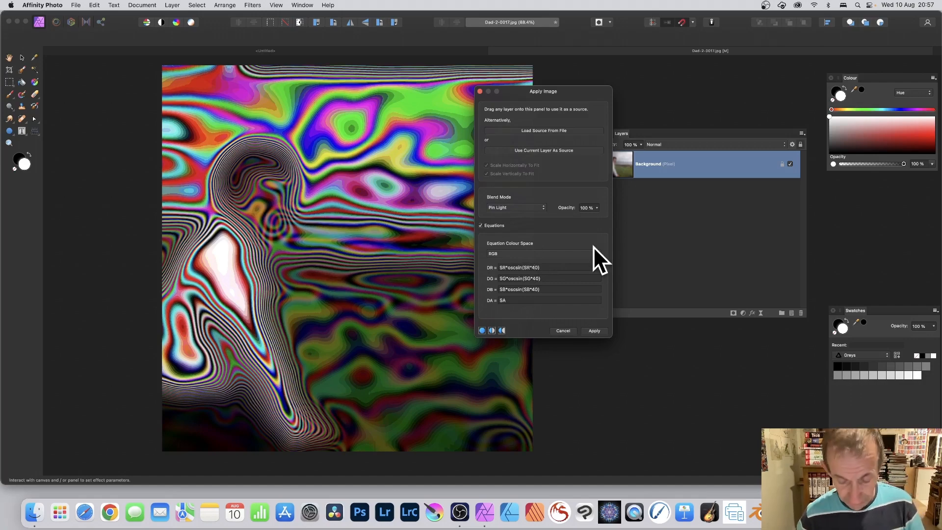
Change the oscsin multipliers to 20 for DR, 10 for DG and 5 for DB, then apply the filter
key("BackSpace")
type("2")
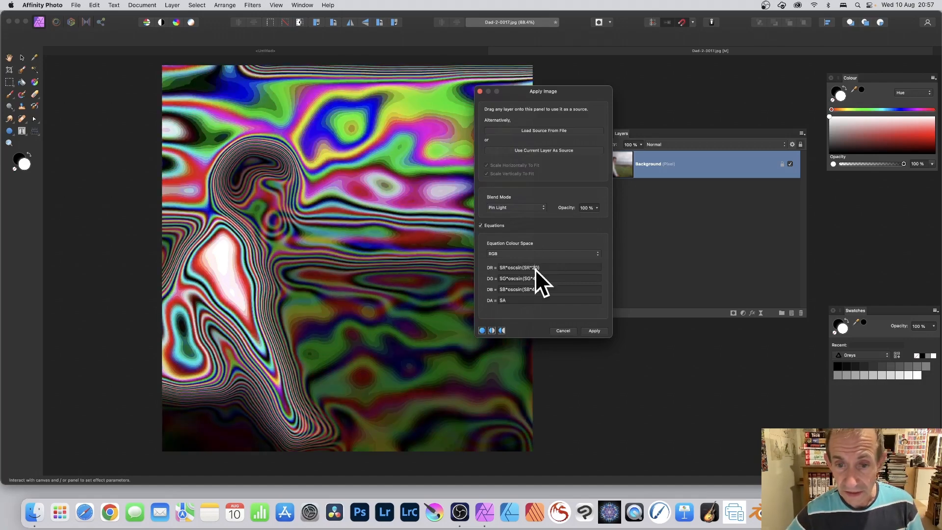
left_click(536, 278)
key("BackSpace")
type("1")
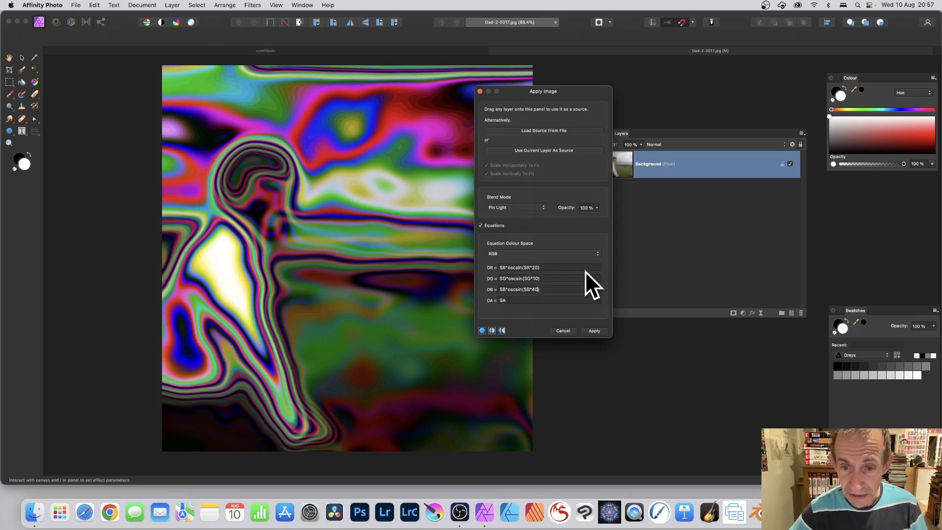
left_click(584, 289)
key("BackSpace")
key("BackSpace")
key("BackSpace")
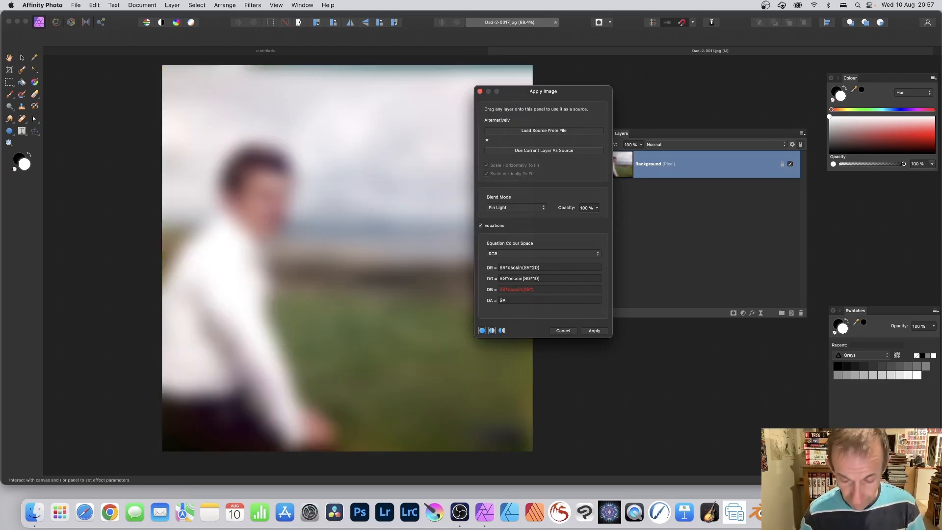
type("5")
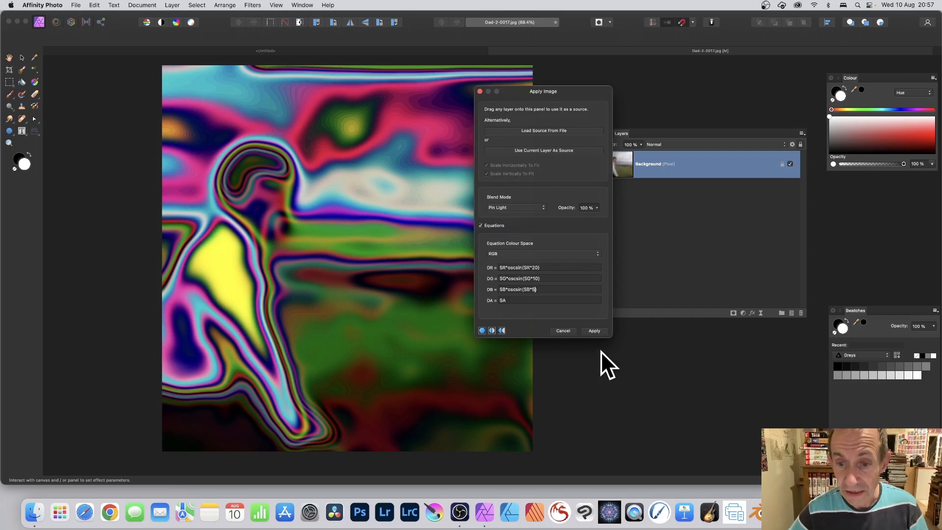
left_click(593, 331)
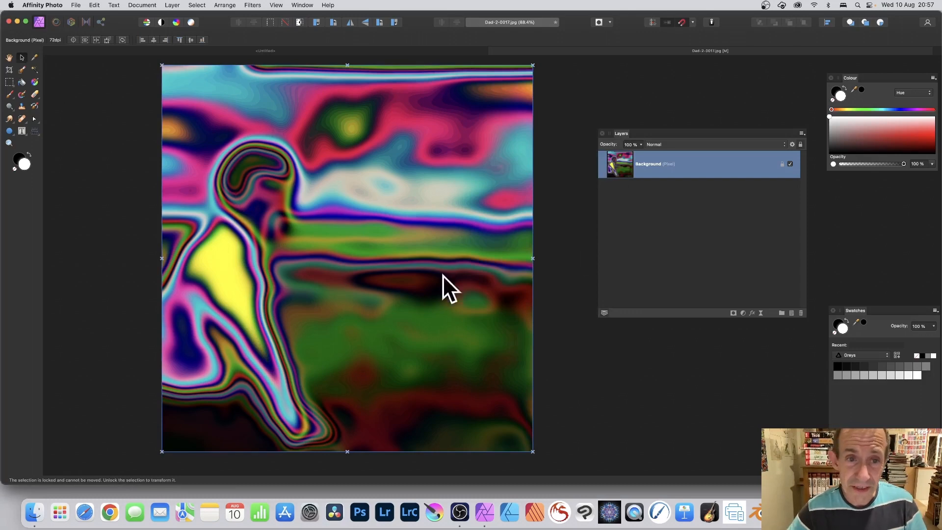
Repeat the Apply Image filter twice on the layer
left_click(253, 3)
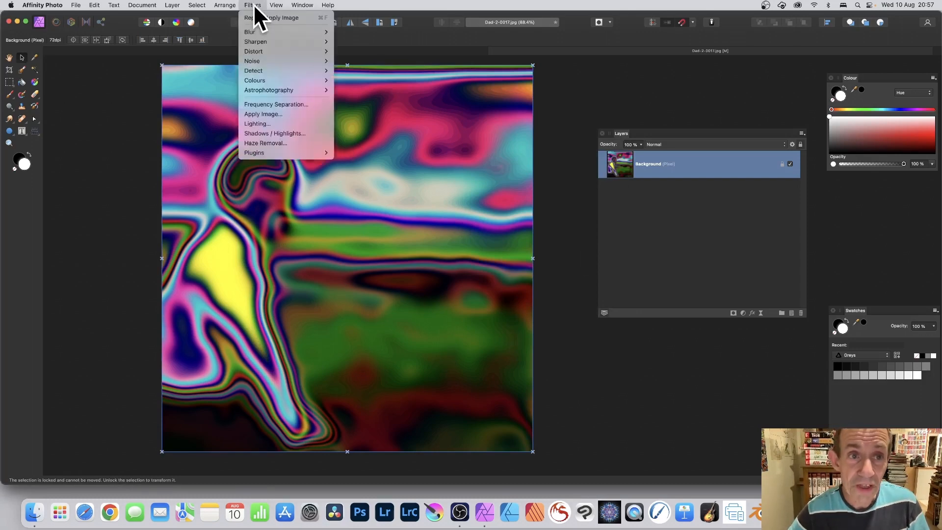
left_click(255, 17)
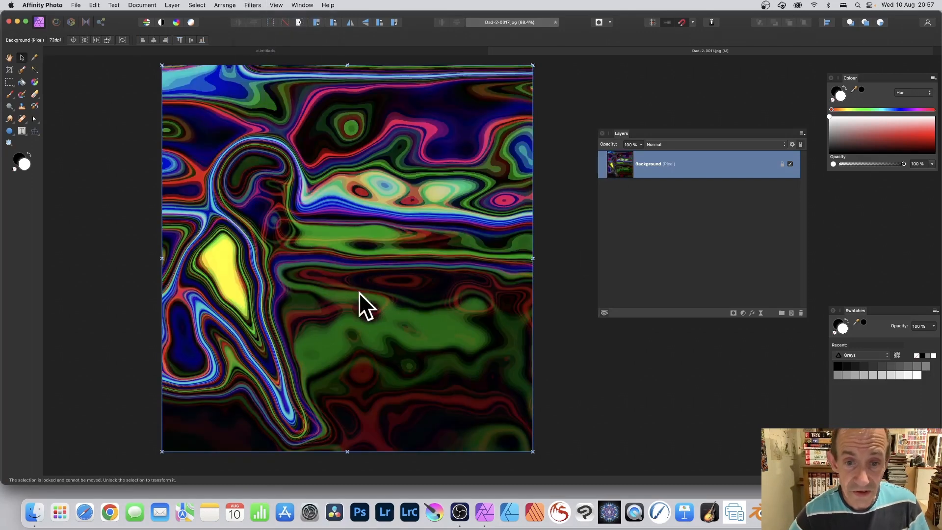
left_click(248, 6)
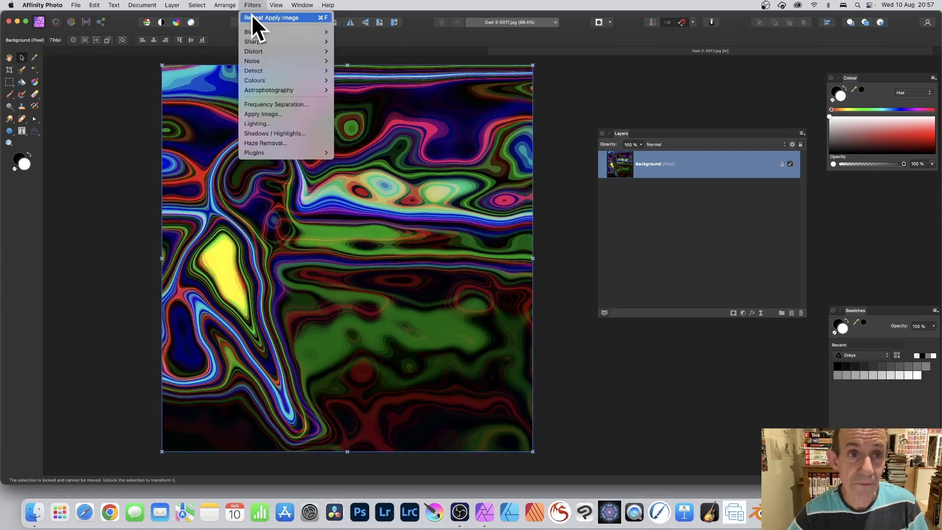
left_click(251, 16)
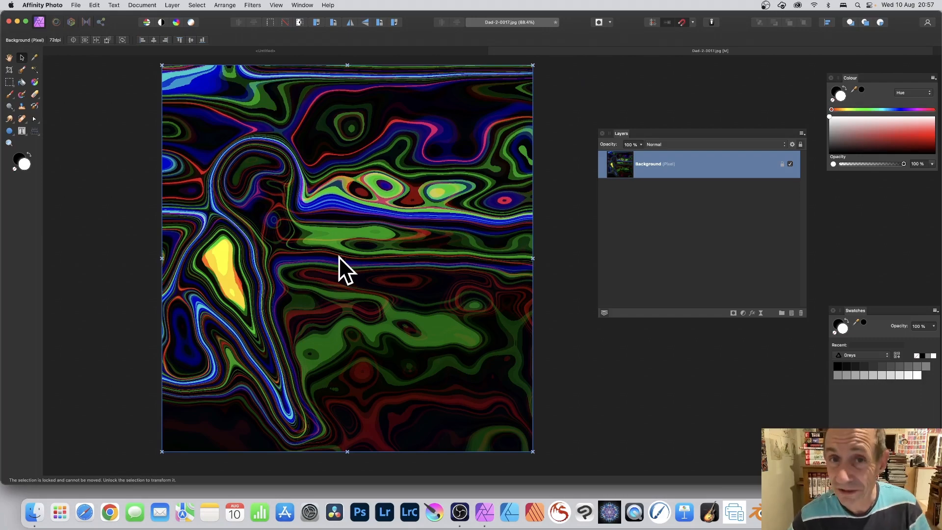
Undo the last three filter operations
key("super+z")
key("super+z")
key("super+z")
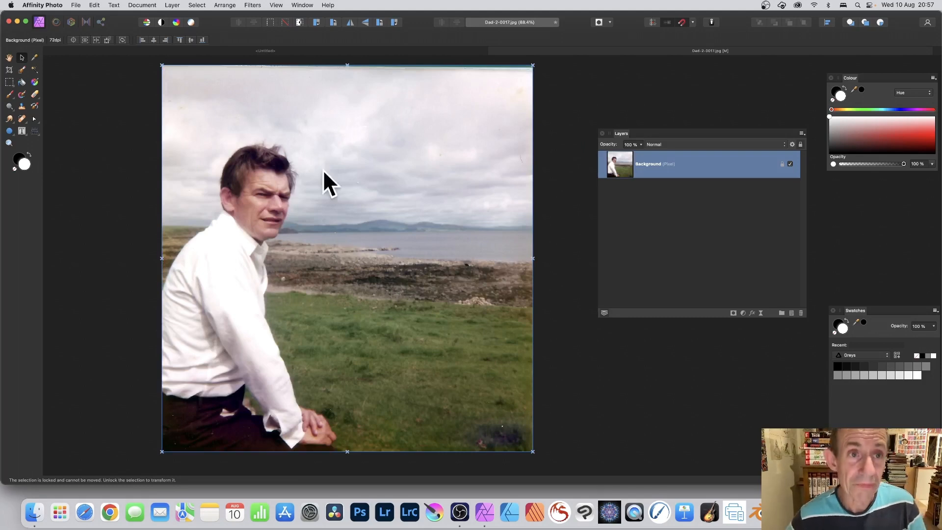
Apply a Motion Blur to the photo with a radius of 300 px
left_click(253, 5)
mouse_move(258, 32)
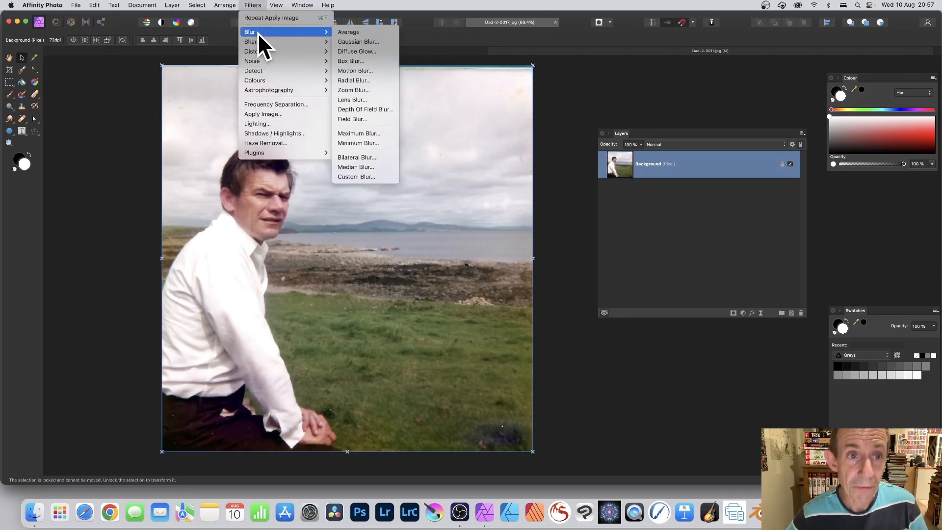
left_click(380, 69)
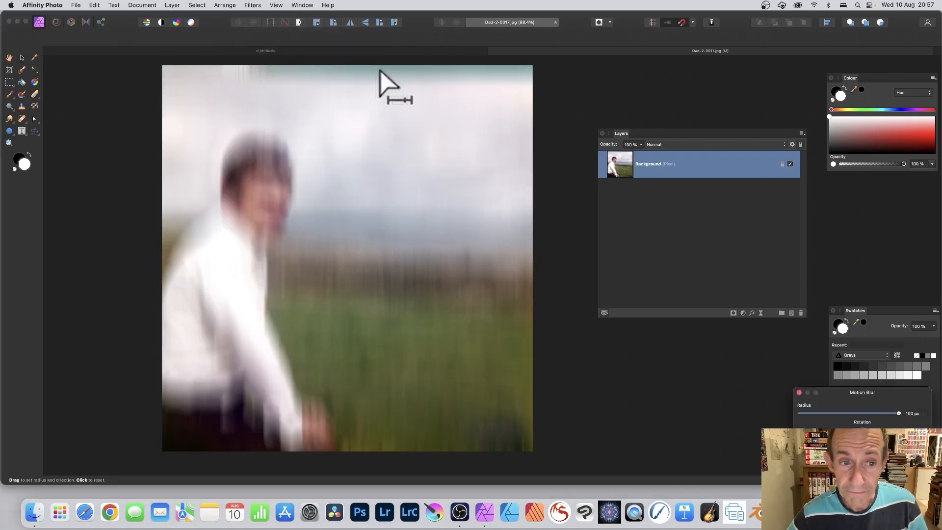
left_click_drag(847, 390, 428, 194)
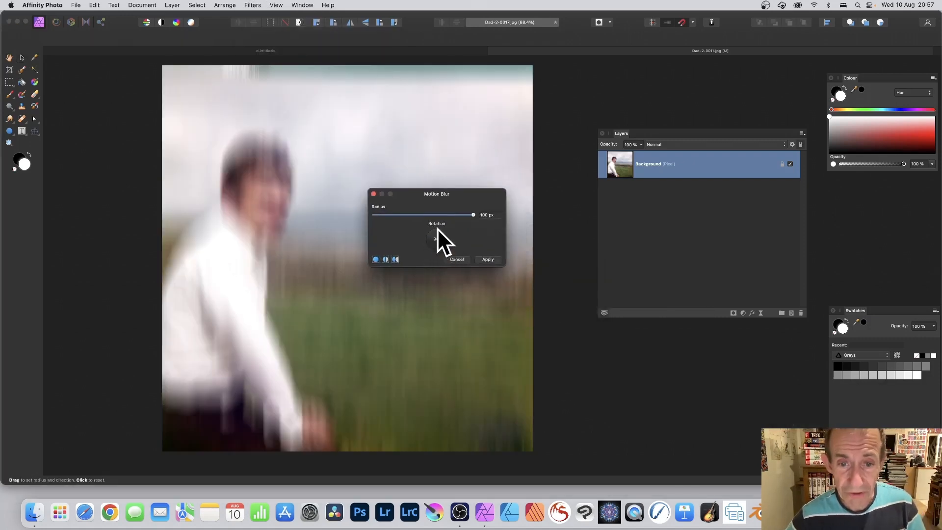
left_click(483, 215)
type("300")
key("Return")
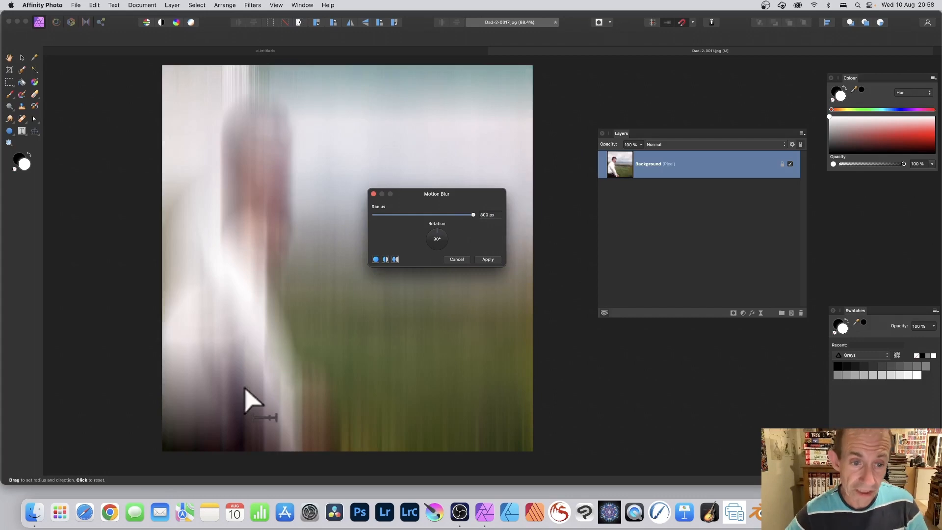
left_click(488, 259)
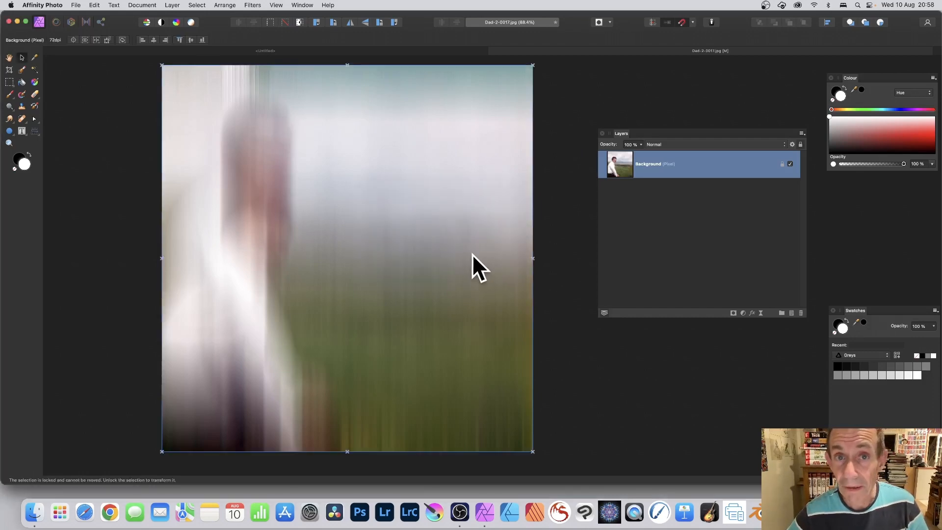
Open Apply Image on the motion-blurred layer, use the current layer as source and enable Equations
left_click(251, 5)
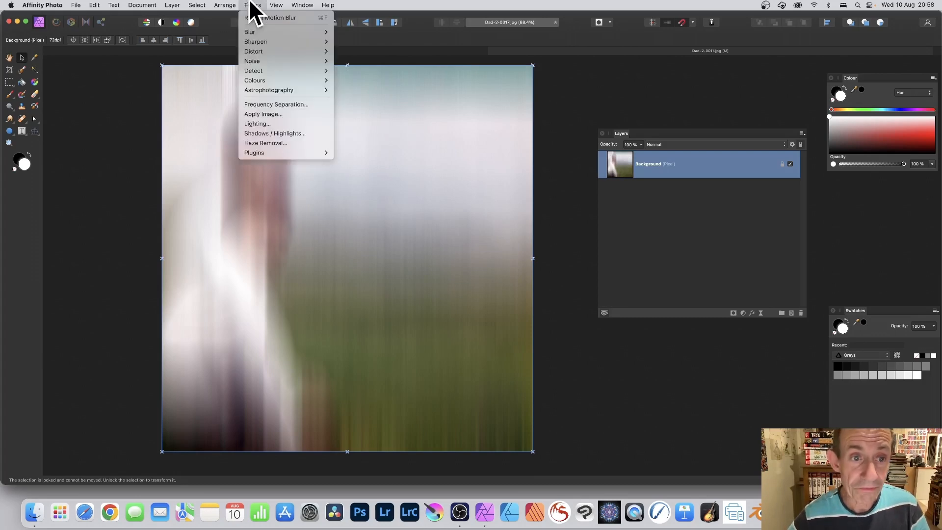
left_click(267, 113)
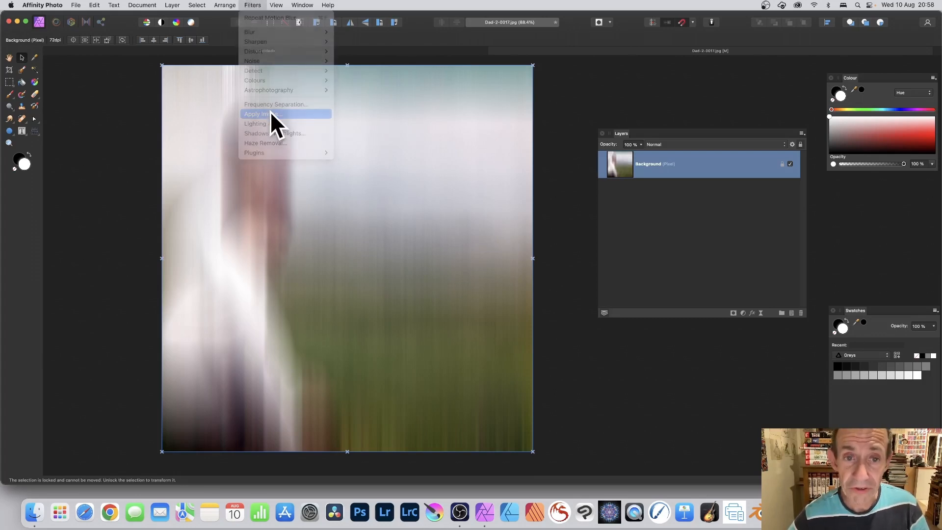
left_click_drag(871, 219, 405, 81)
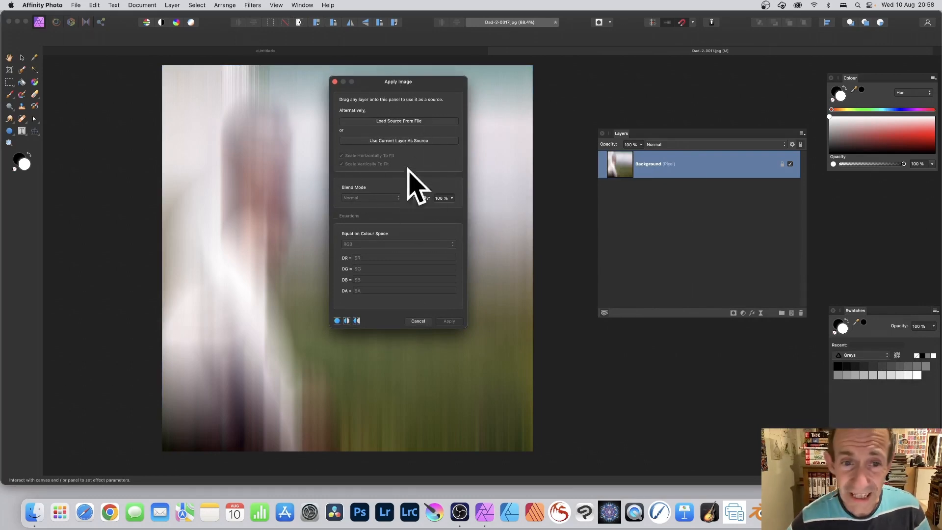
left_click(395, 140)
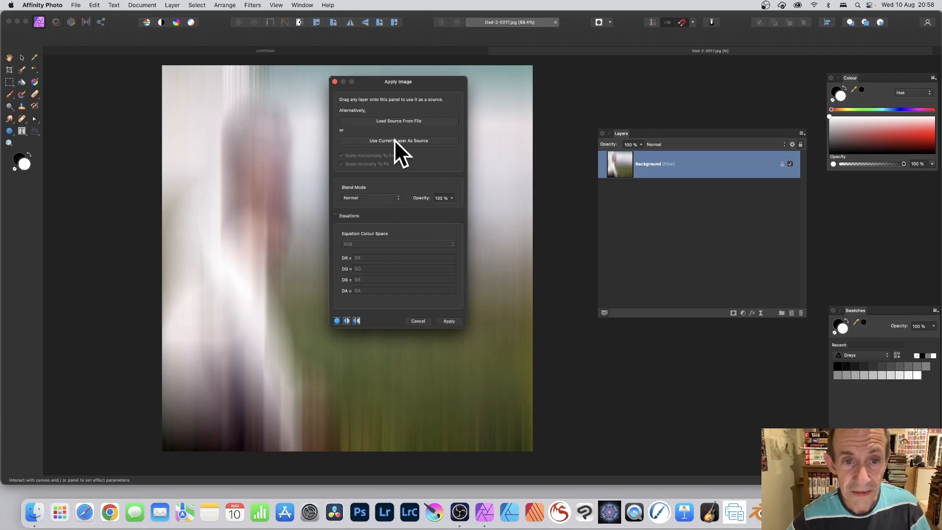
left_click(337, 216)
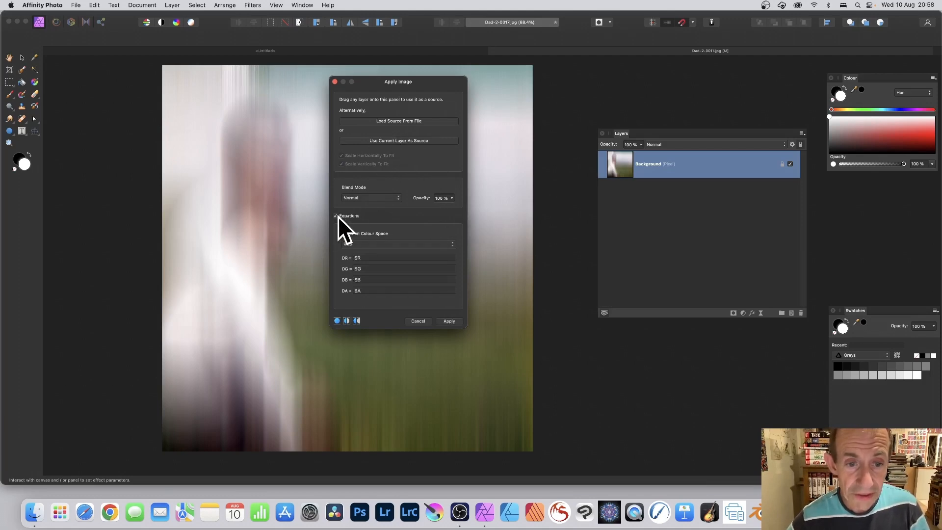
Enter SR*oscsin(SR*40) as the DR equation and SG*oscsin(SG*40) as the DG equation
double_click(356, 257)
type("SR*oscsin(SR*40)")
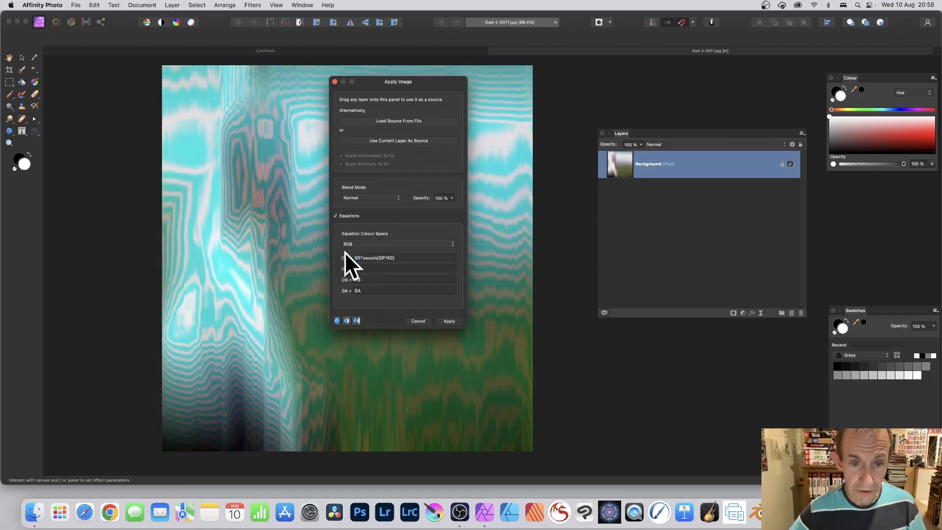
left_click(361, 257)
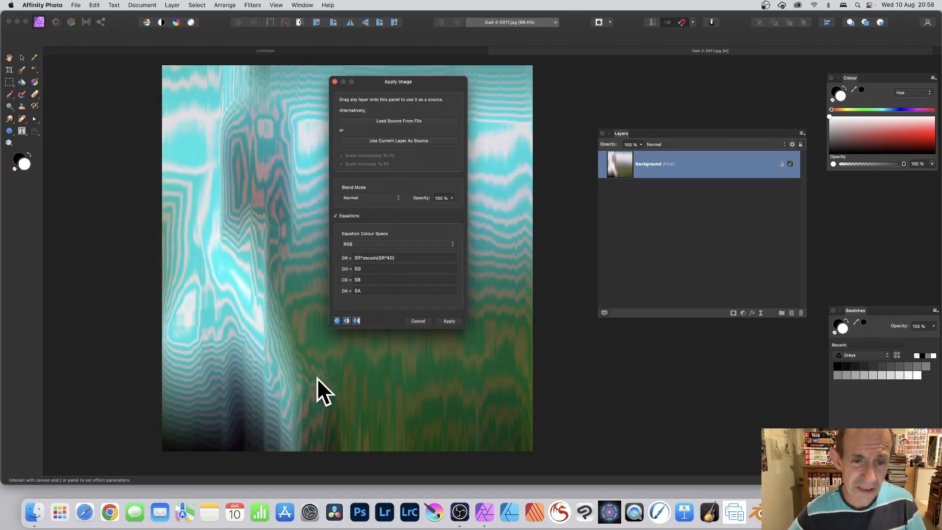
double_click(362, 268)
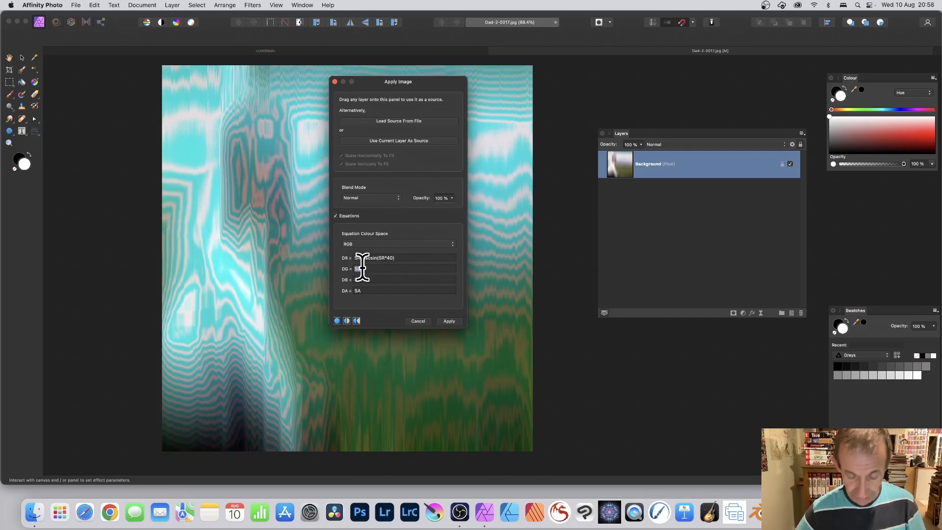
type("SR*oscsin(SR*40)")
left_click(361, 269)
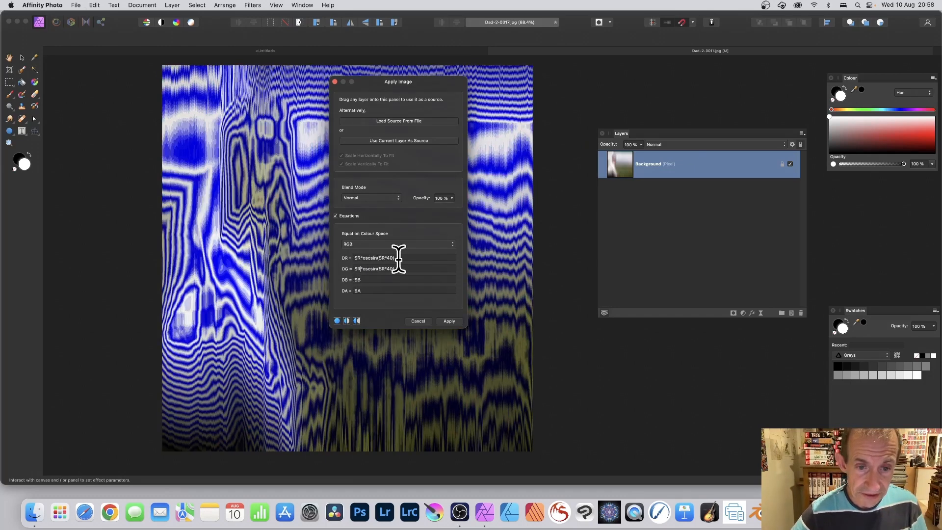
key("BackSpace")
type("G")
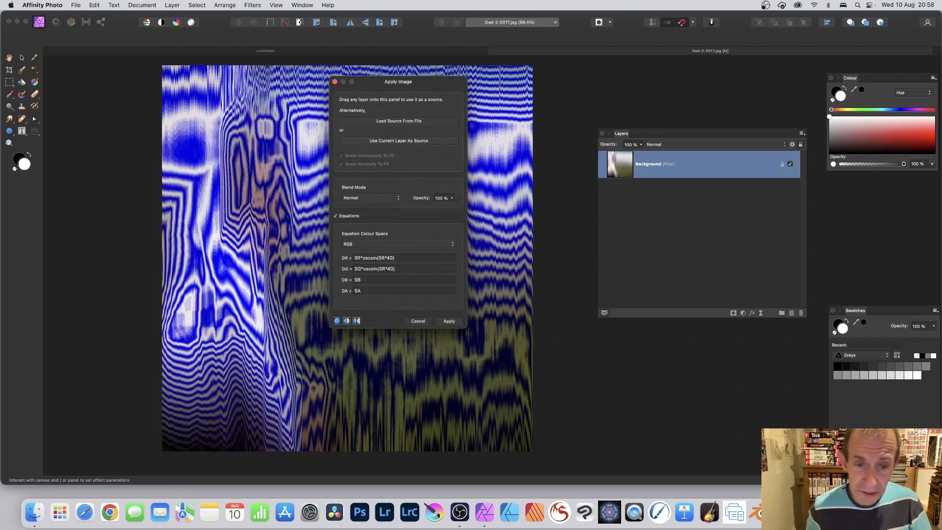
left_click_drag(382, 268, 386, 268)
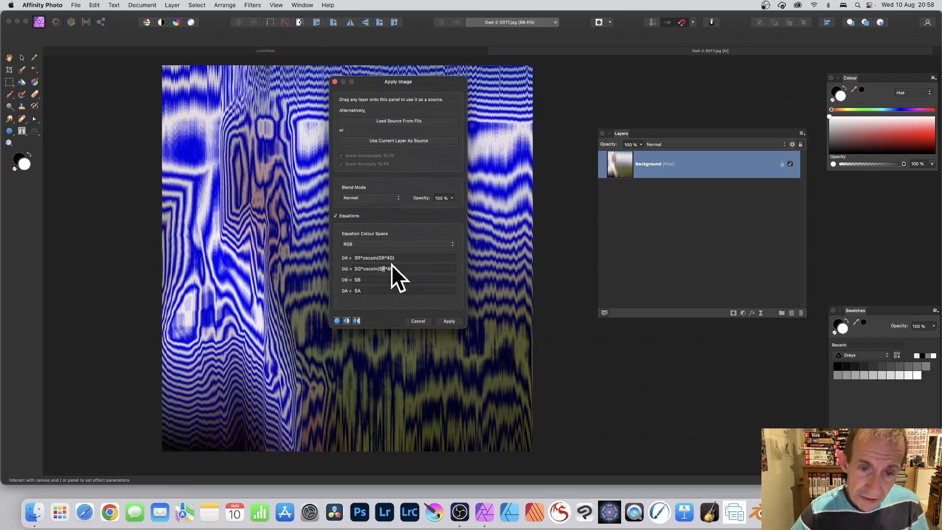
type("G")
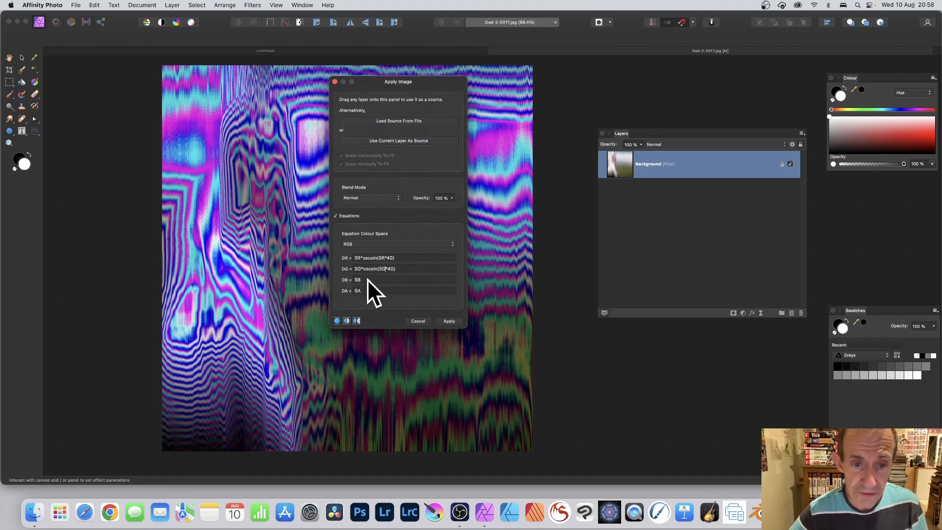
Enter SB*oscsin(SB*40) as the DB equation, keeping DA as SA
left_click_drag(367, 279, 344, 276)
type("SR*oscsin(SR*40)")
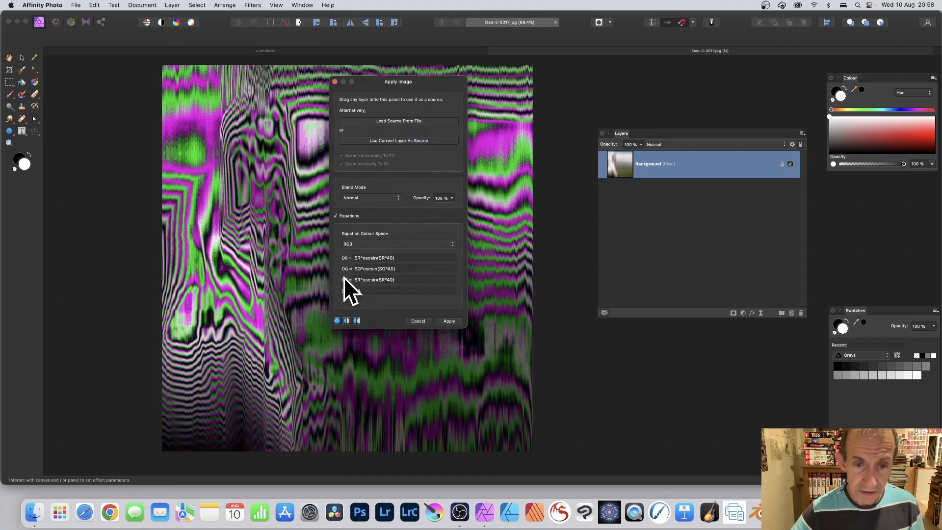
key("Tab")
type("SA")
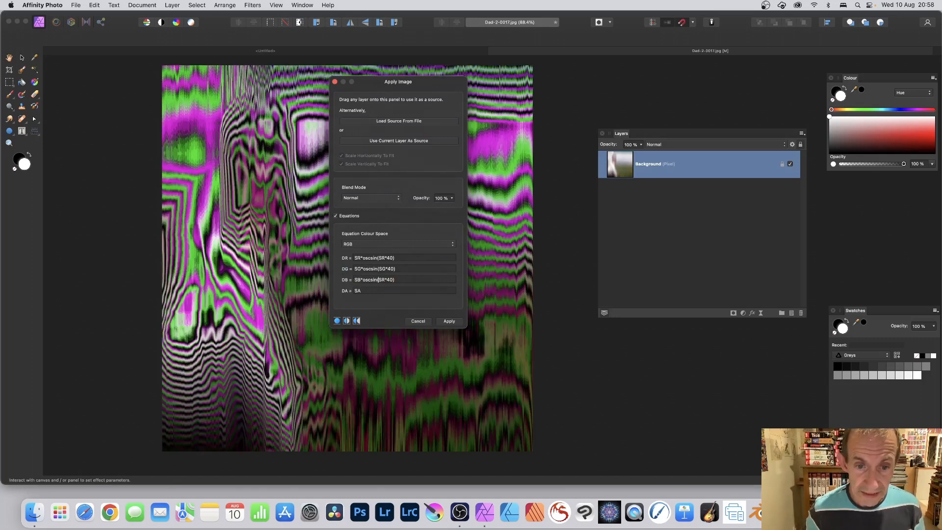
key("BackSpace")
type("B")
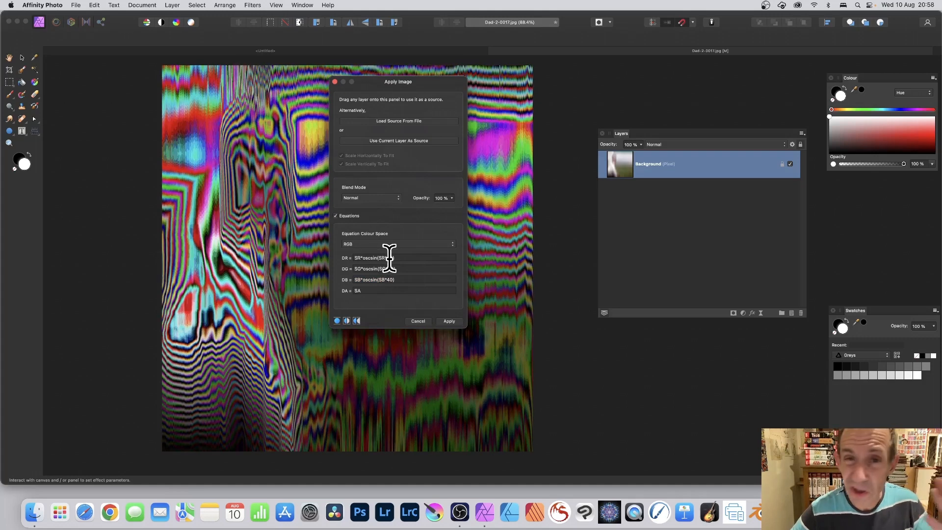
Change the oscsin multiplier to 20 in the DR equation and 10 in the DG equation
left_click(388, 258)
key("BackSpace")
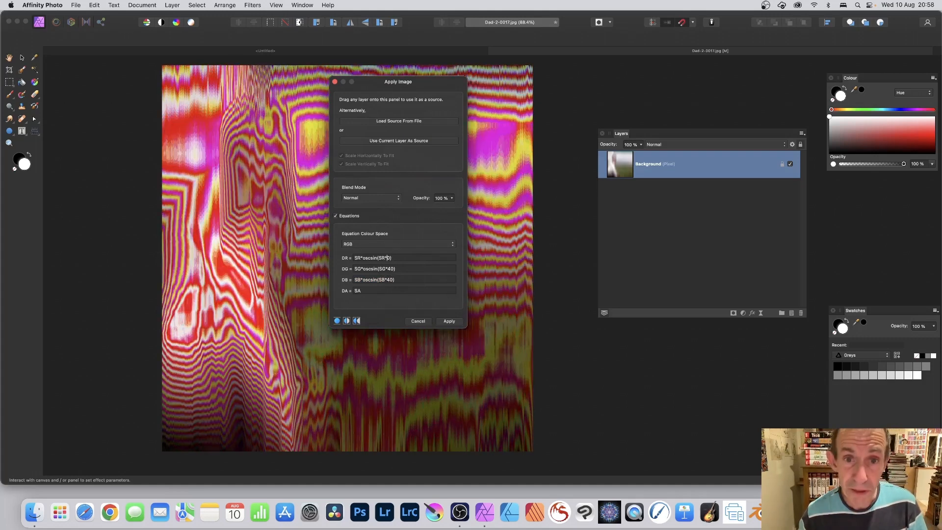
type("2")
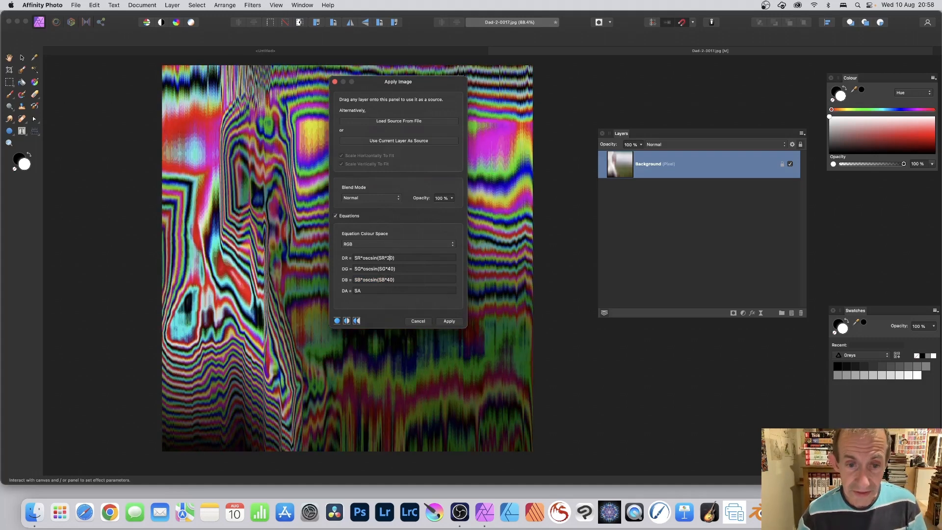
left_click(388, 268)
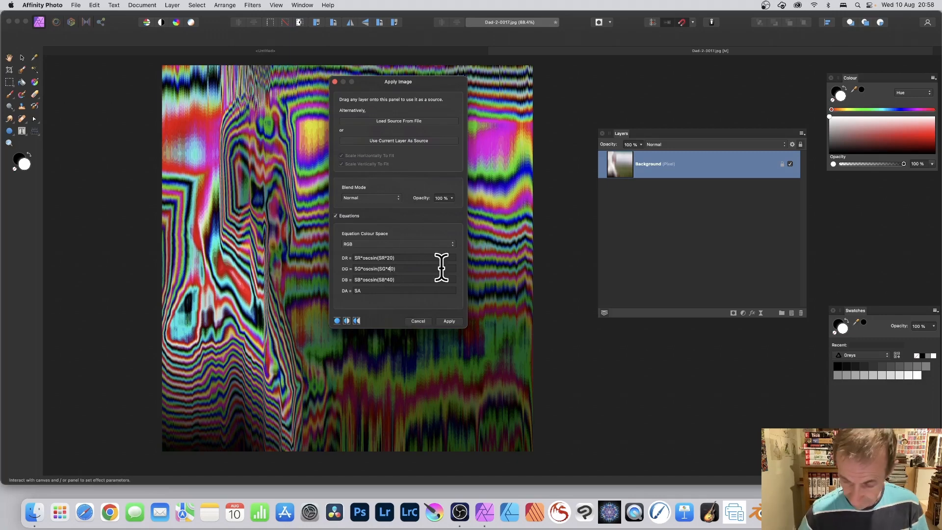
key("BackSpace")
type("1")
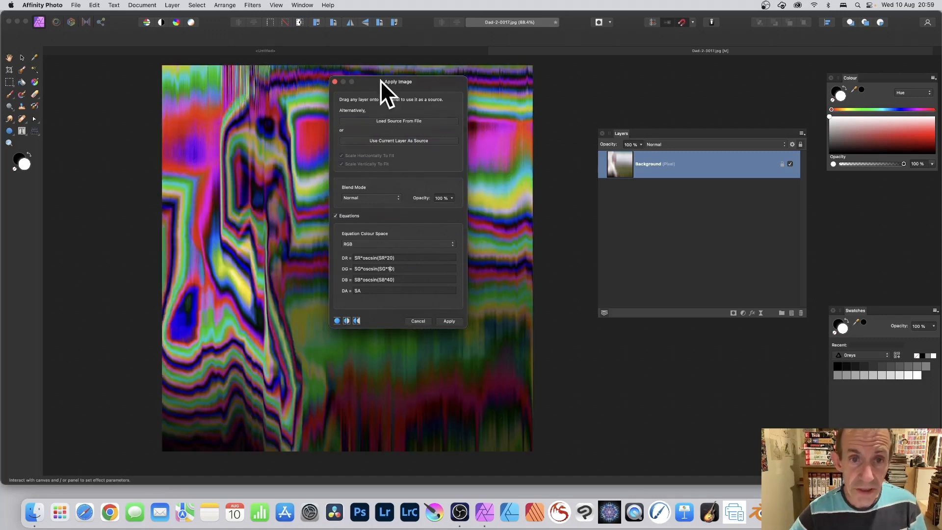
Change the DR equation to (SR+SG)*oscsin(SR*20)
left_click_drag(381, 80, 487, 91)
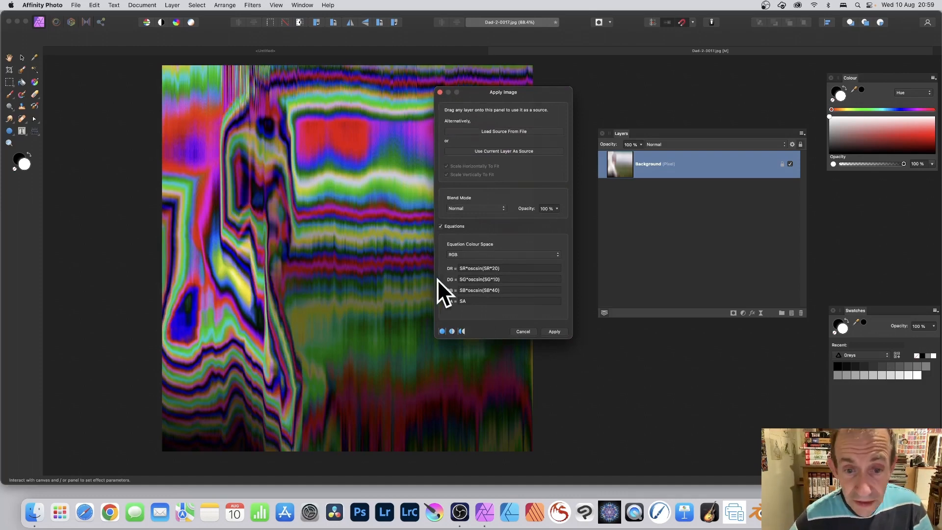
left_click(459, 269)
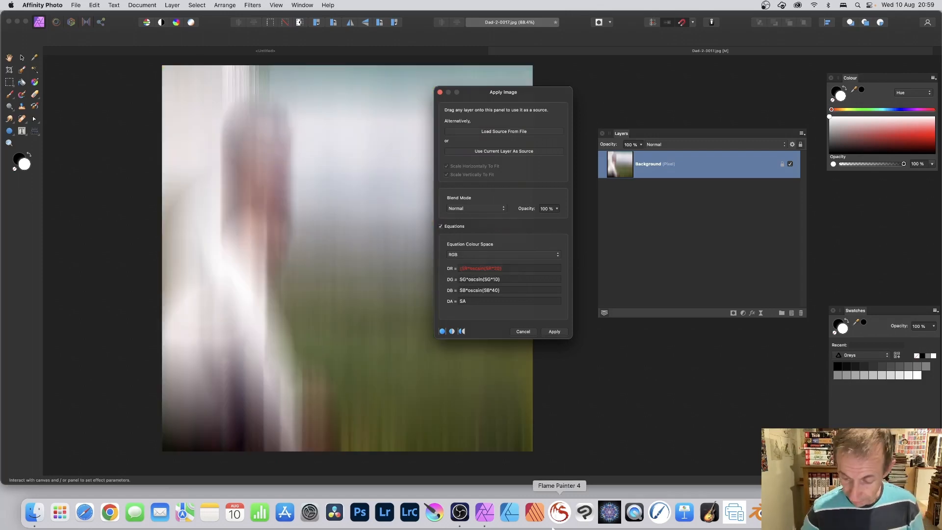
type(")")
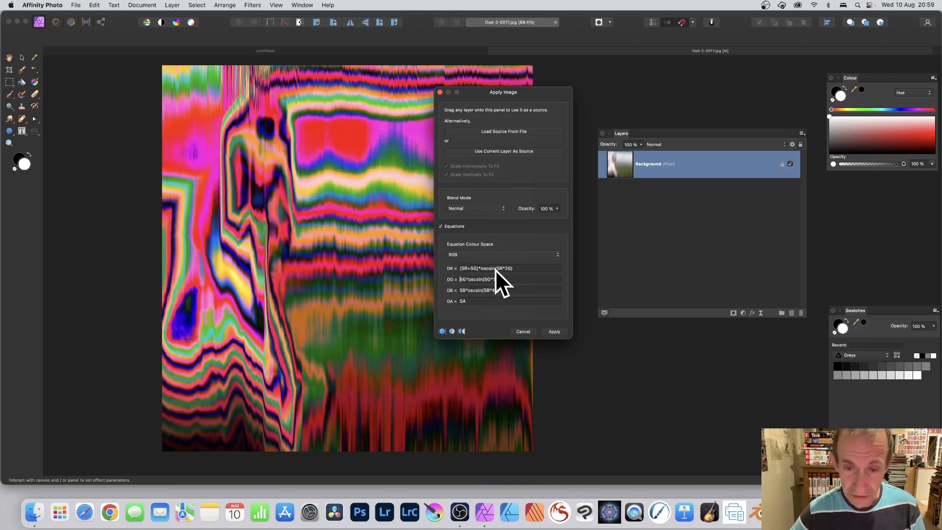
Change the DG equation to (SG+SR+SB)*oscsin(SG*10)/3
type("(SG")
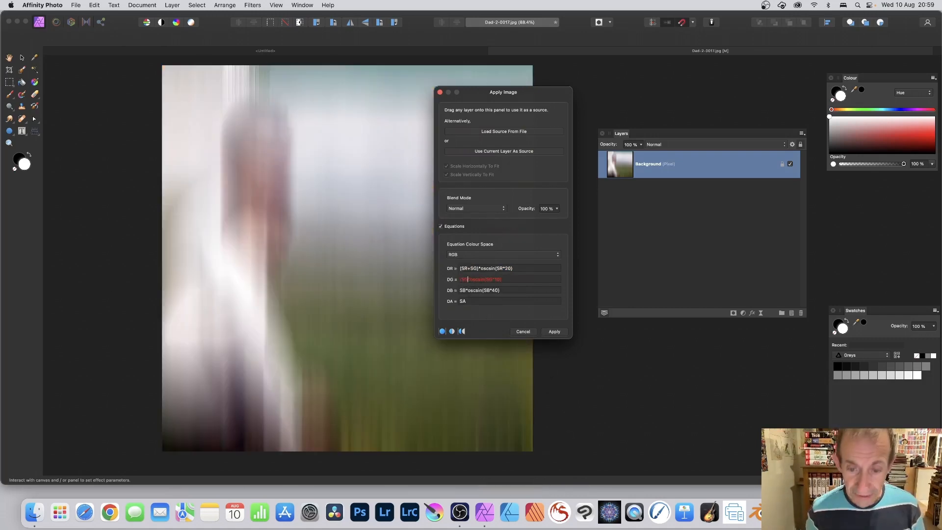
type("-")
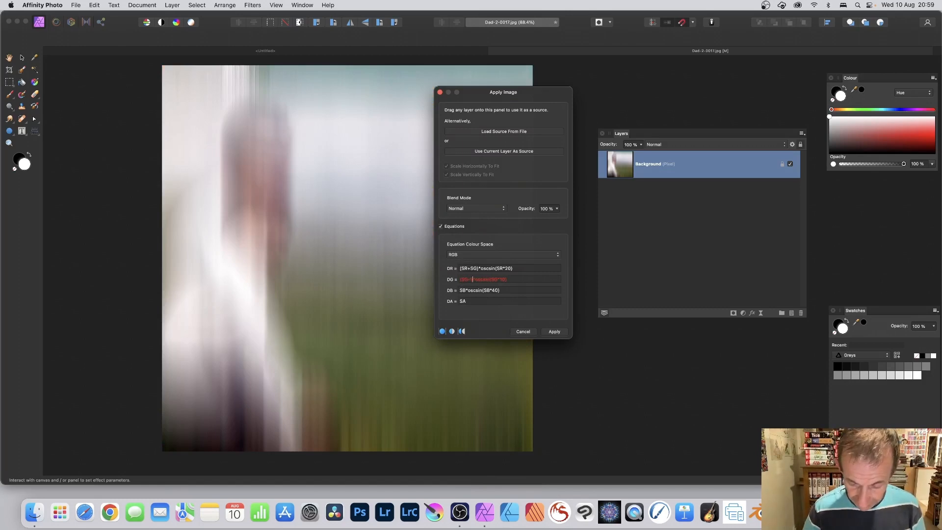
type("SB)")
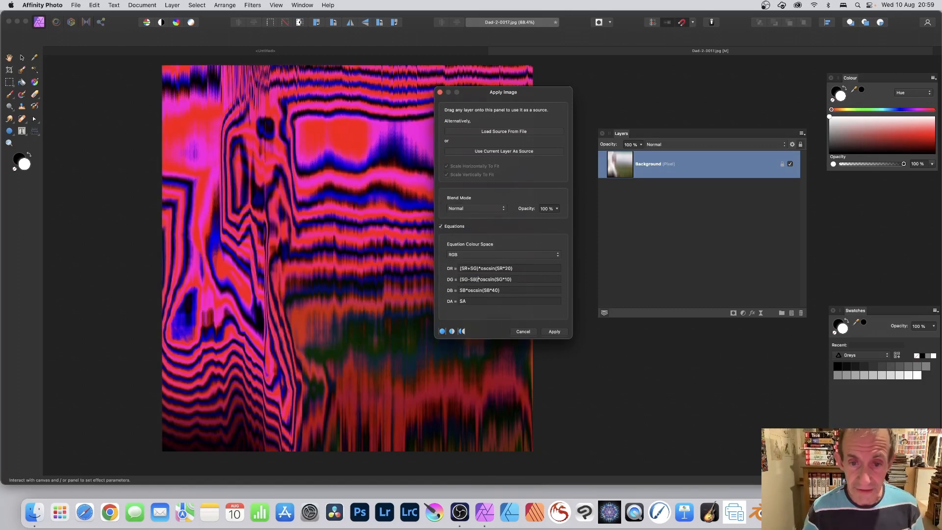
key("BackSpace")
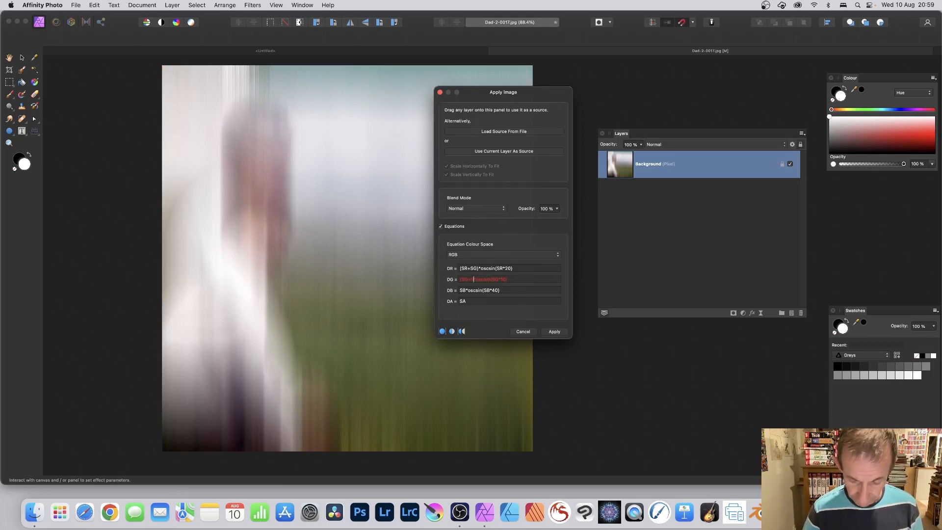
type(")")
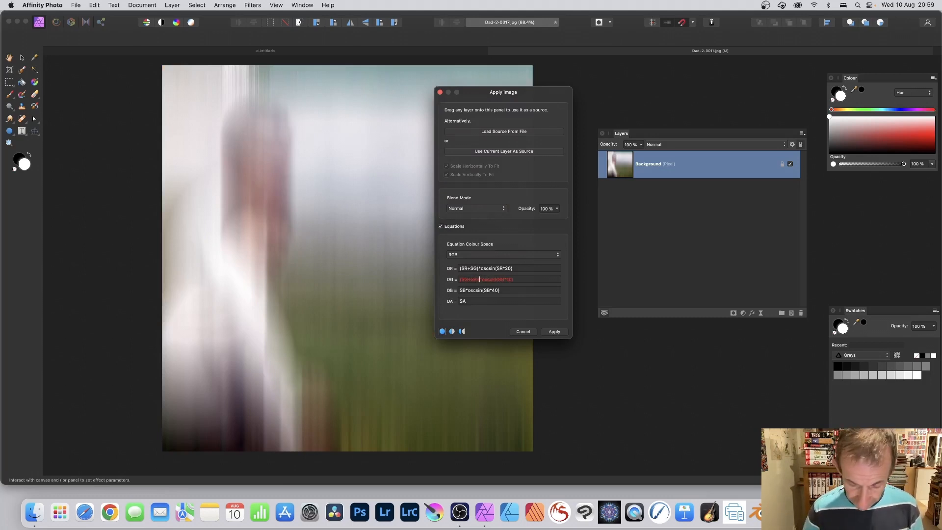
type("*")
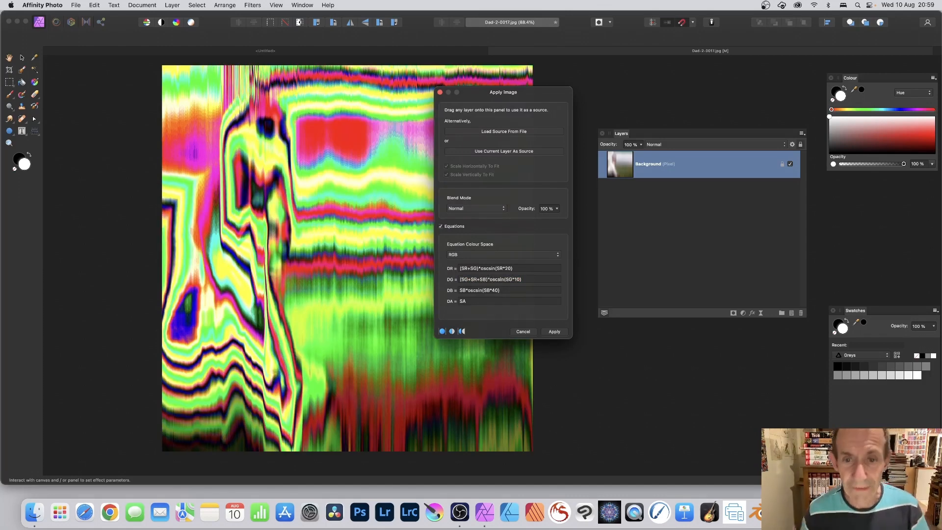
key("Right")
key("Right")
key("Right")
type("/")
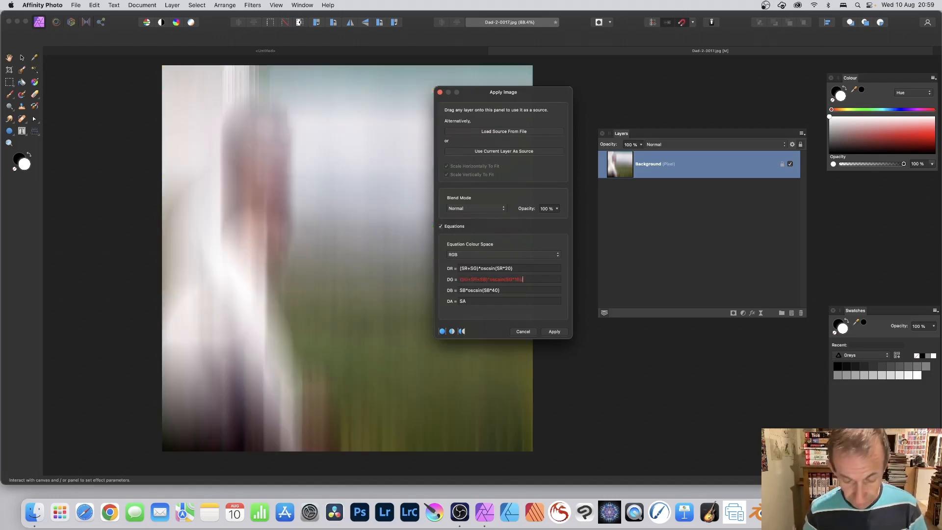
type("3")
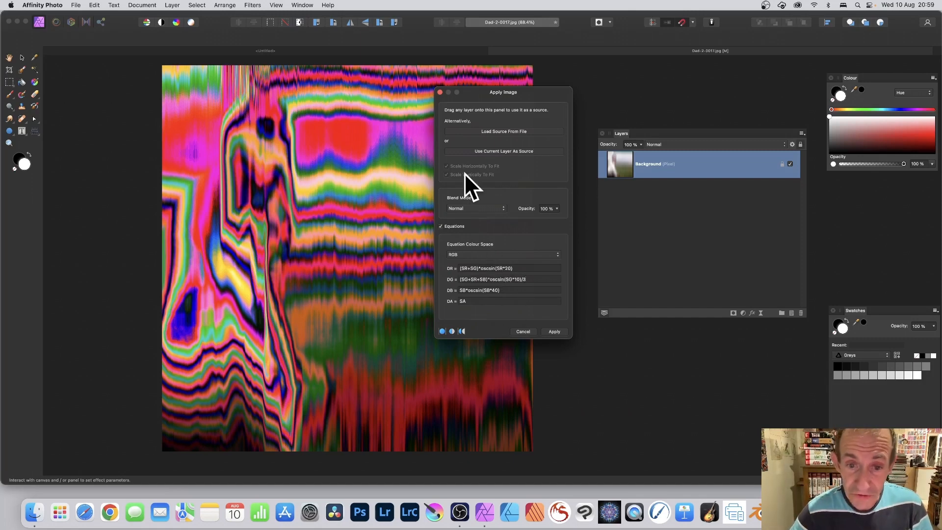
Set the blend mode to Soft Light and apply the filter
left_click(468, 205)
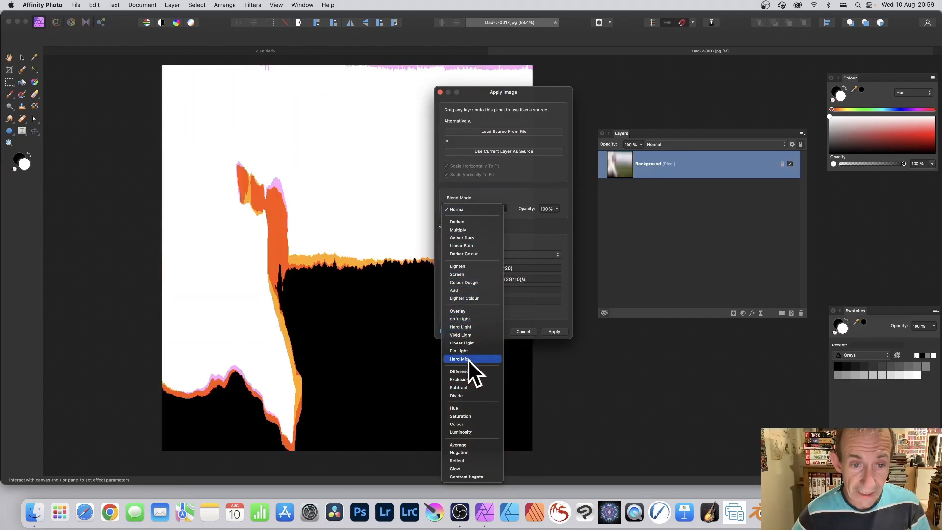
left_click(479, 317)
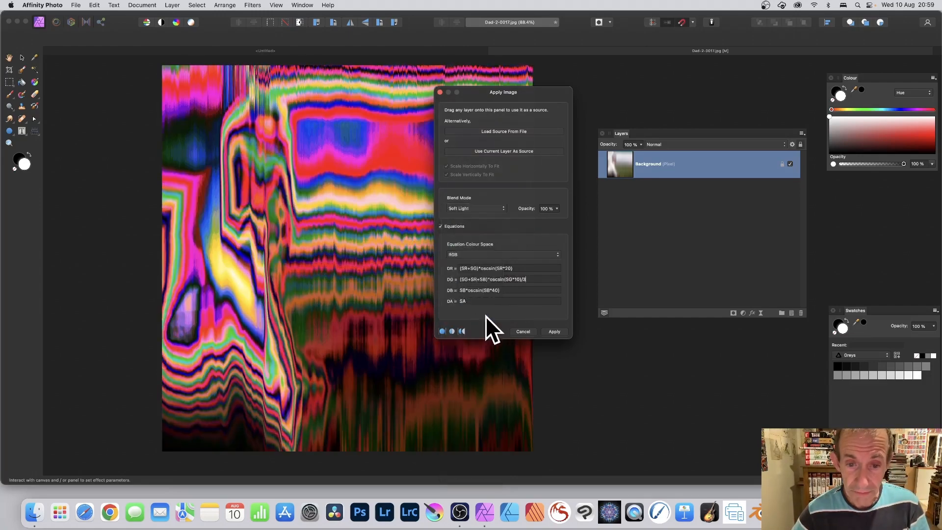
left_click(547, 330)
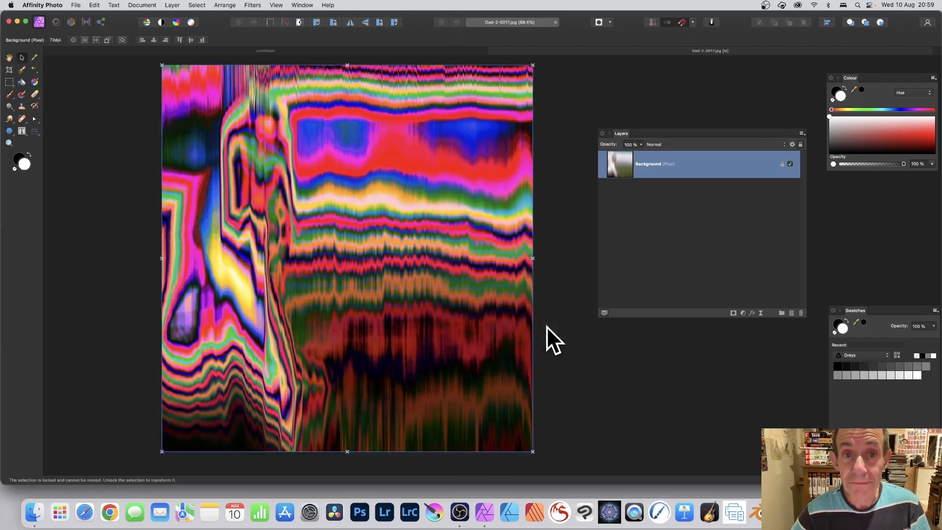
Repeat the Apply Image filter once more on the layer
left_click(252, 5)
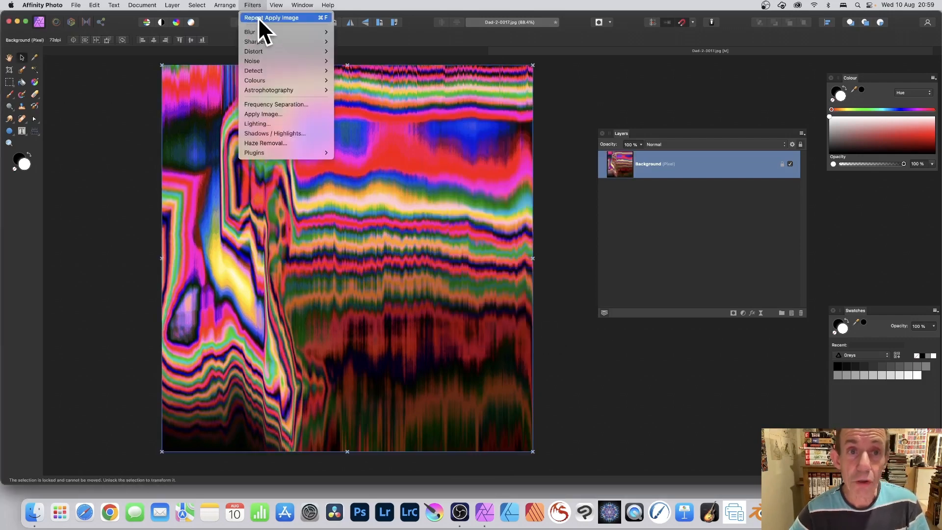
left_click(258, 16)
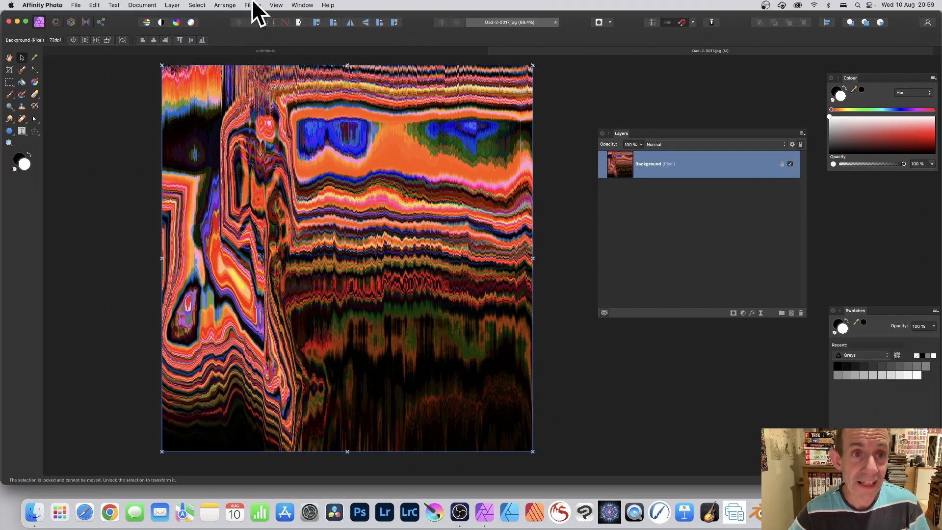
Run the Apply Image filter yet another time on the layer
left_click(252, 5)
left_click(254, 16)
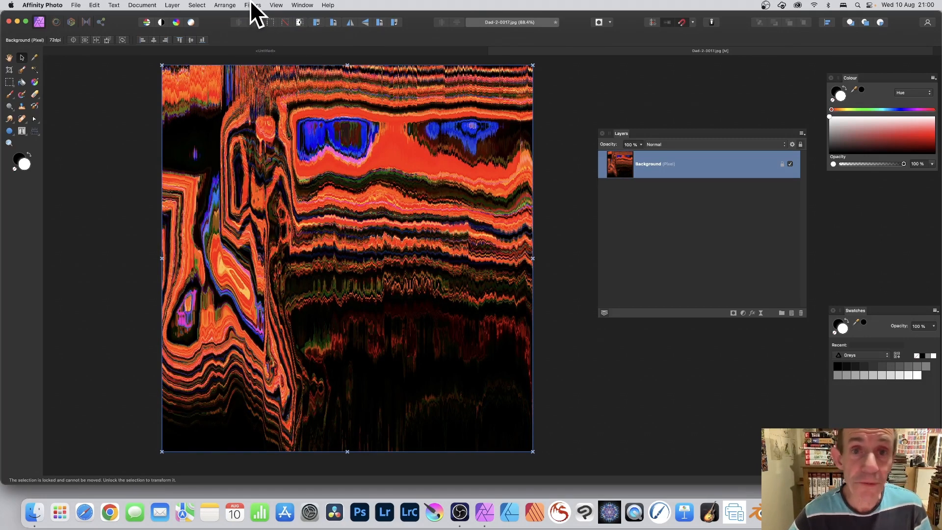
Apply a Gaussian Blur with a radius of 16 px to the layer
left_click(251, 4)
mouse_move(256, 33)
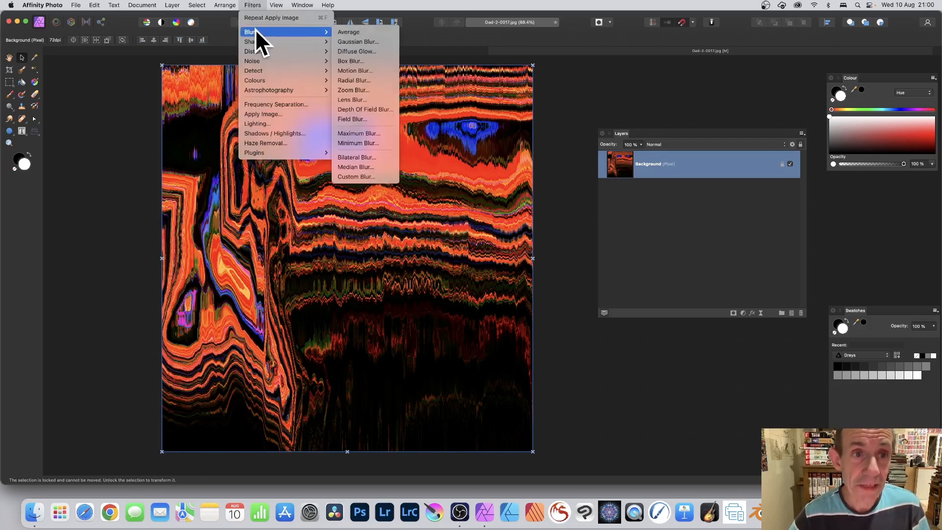
left_click(388, 42)
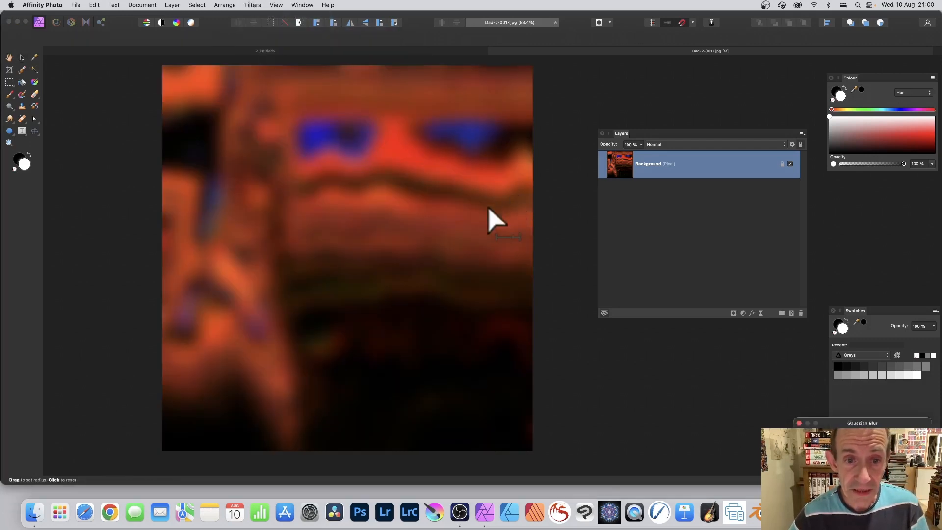
left_click_drag(845, 422, 299, 187)
left_click(297, 188)
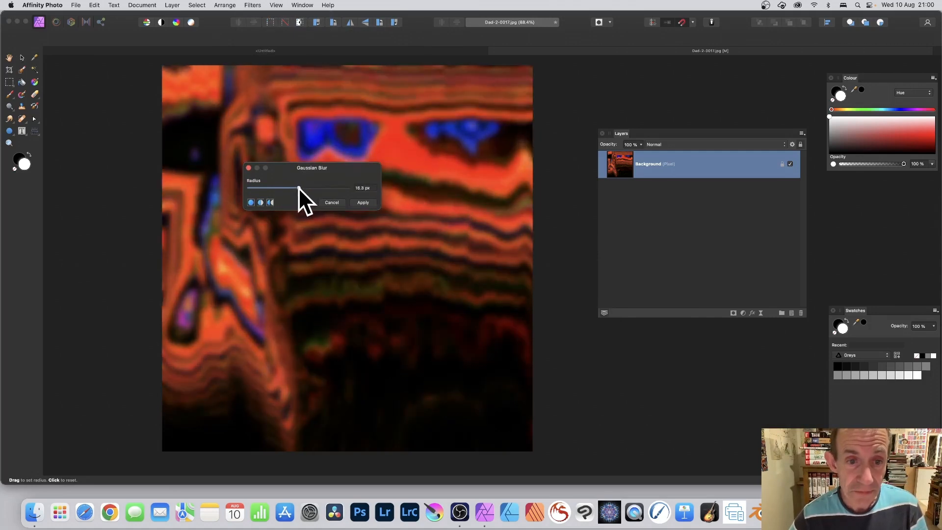
left_click(370, 202)
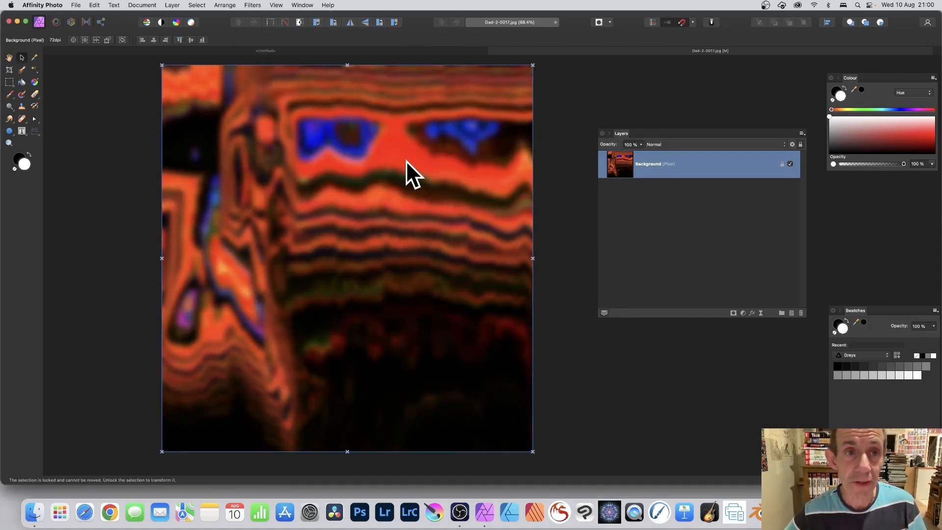
Open the Apply Image filter on the blurred layer
left_click(250, 5)
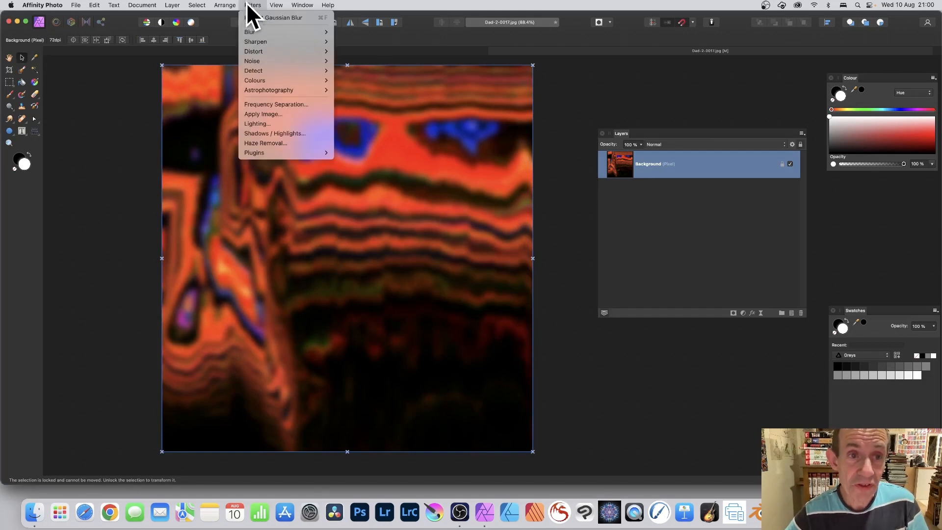